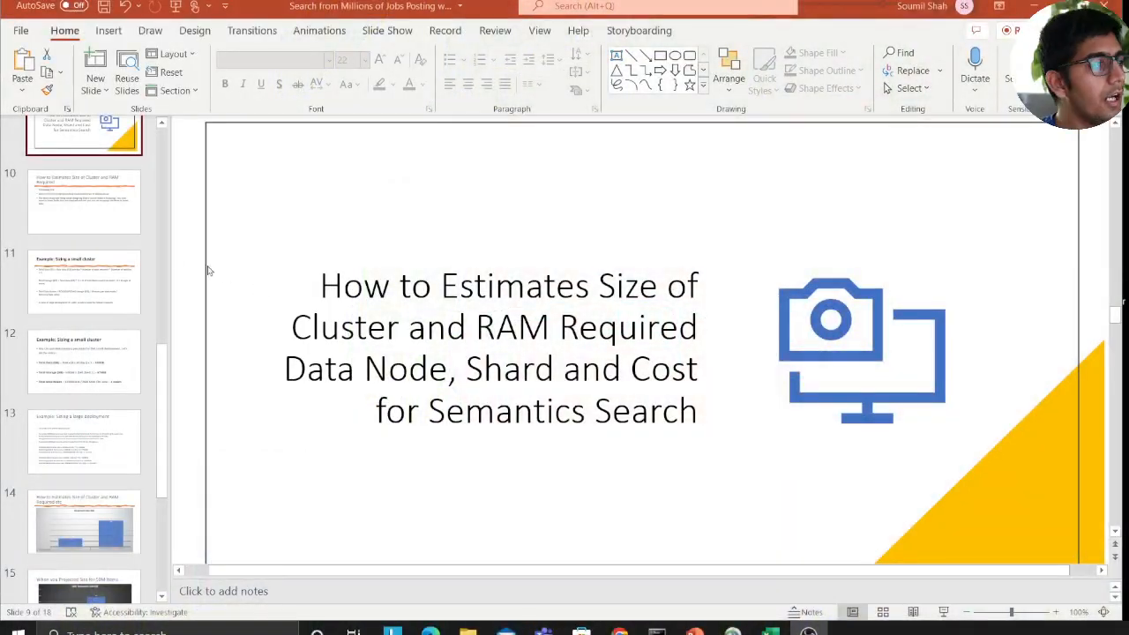
Step: Show slide 11, Example: Sizing a small cluster, and highlight the Total Data term
{"action": "left_click", "coordinate": [77, 212]}
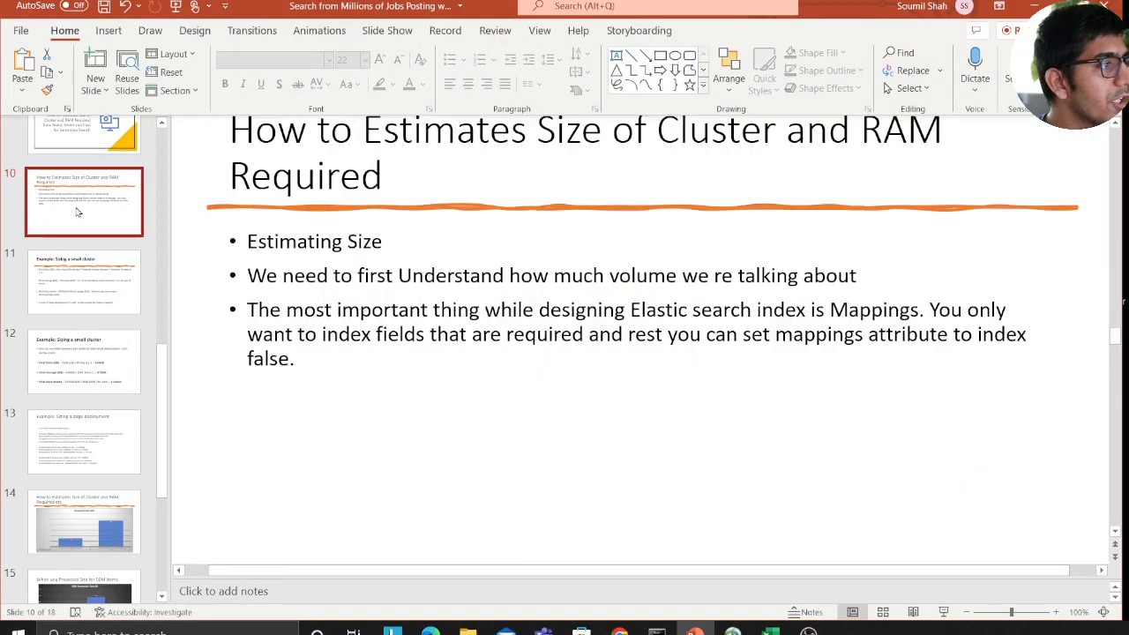
{"action": "left_click", "coordinate": [84, 283]}
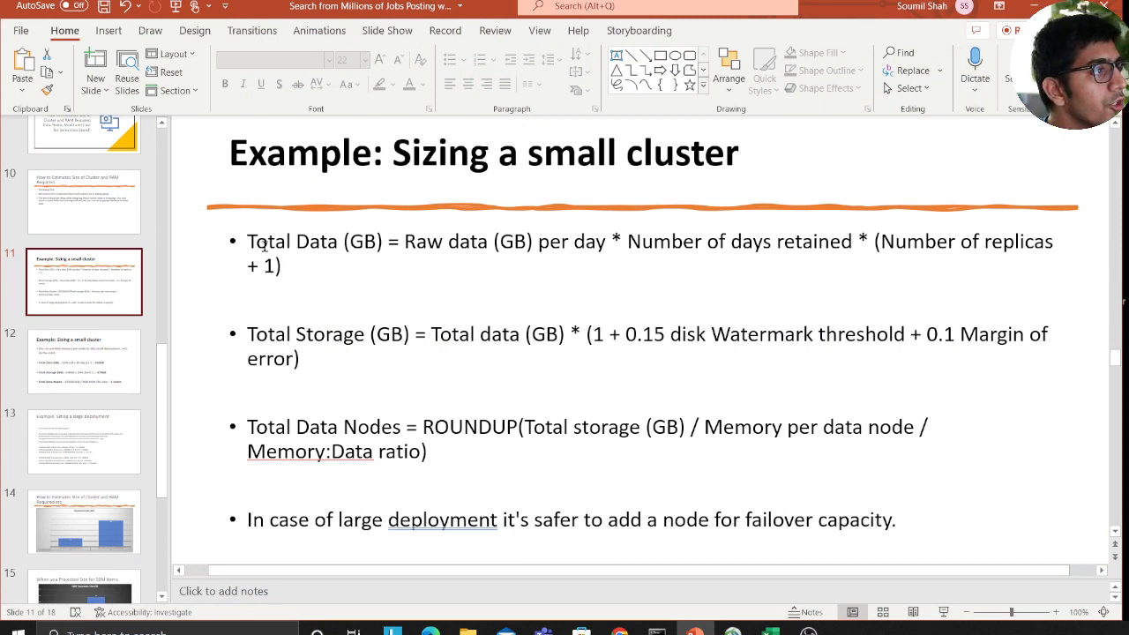
{"action": "left_click_drag", "start_coordinate": [249, 243], "coordinate": [343, 243]}
{"action": "left_click", "coordinate": [347, 295]}
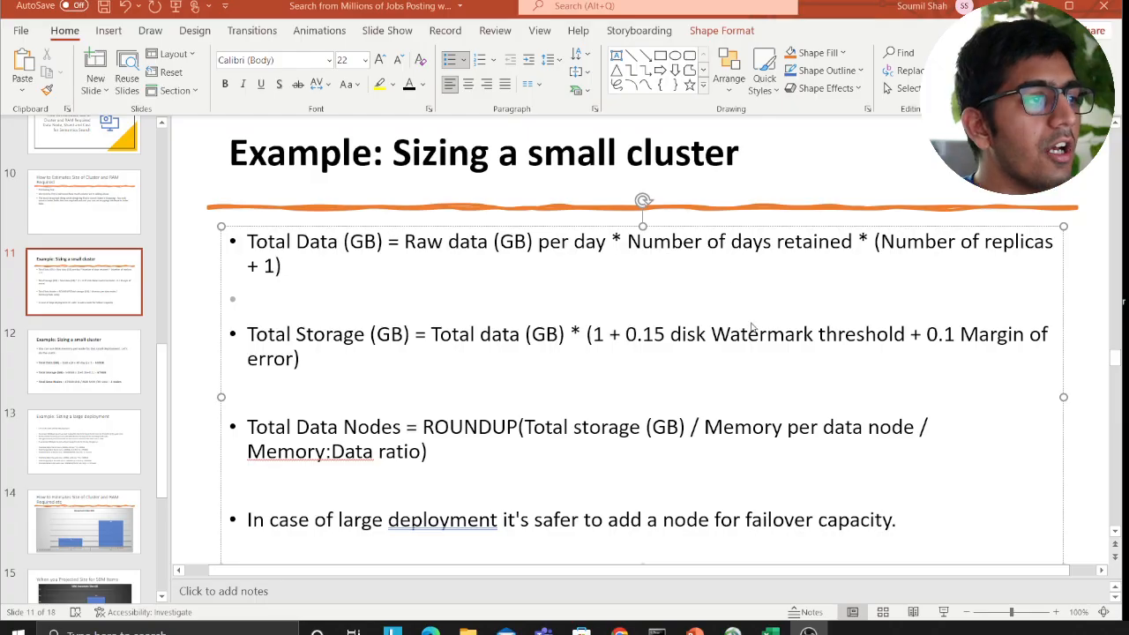
{"action": "left_click", "coordinate": [731, 282]}
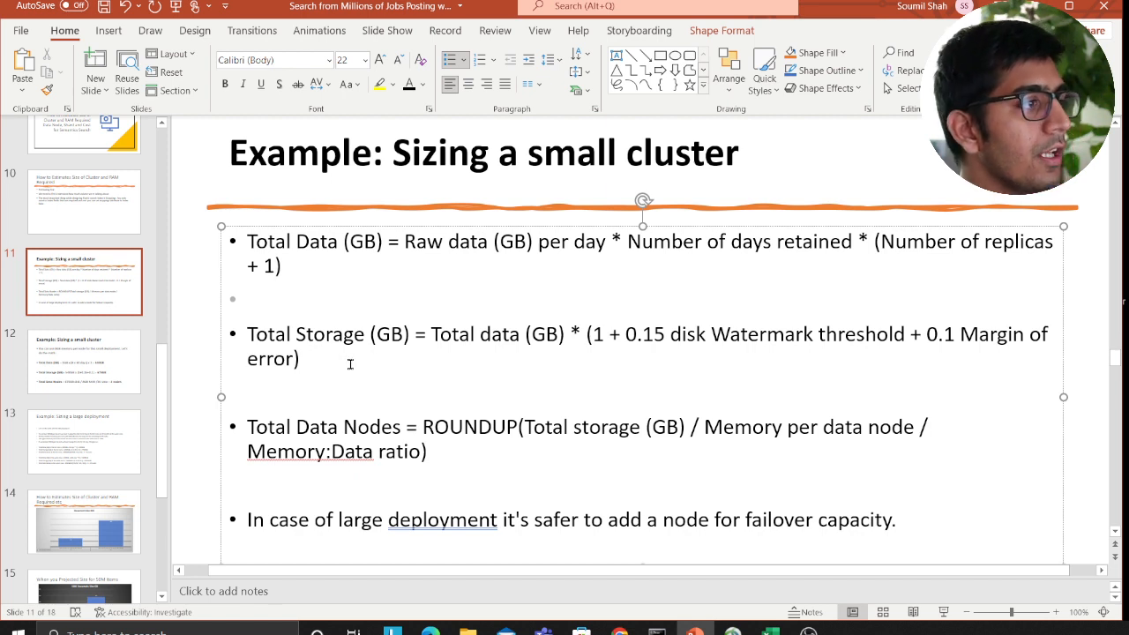
Step: Walk through the Total Storage formula, highlighting Total Data, the multiplier and the 0.15 watermark threshold
{"action": "left_click_drag", "start_coordinate": [348, 360], "coordinate": [256, 333]}
{"action": "left_click_drag", "start_coordinate": [411, 335], "coordinate": [247, 335]}
{"action": "left_click", "coordinate": [565, 427]}
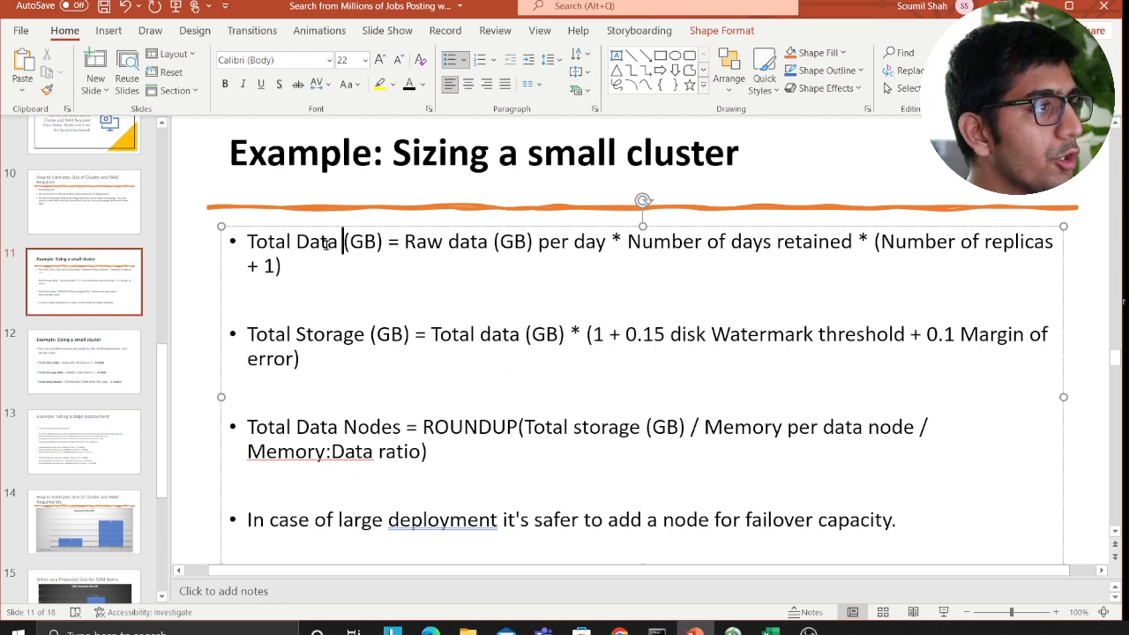
{"action": "left_click_drag", "start_coordinate": [344, 241], "coordinate": [247, 241]}
{"action": "left_click", "coordinate": [577, 391]}
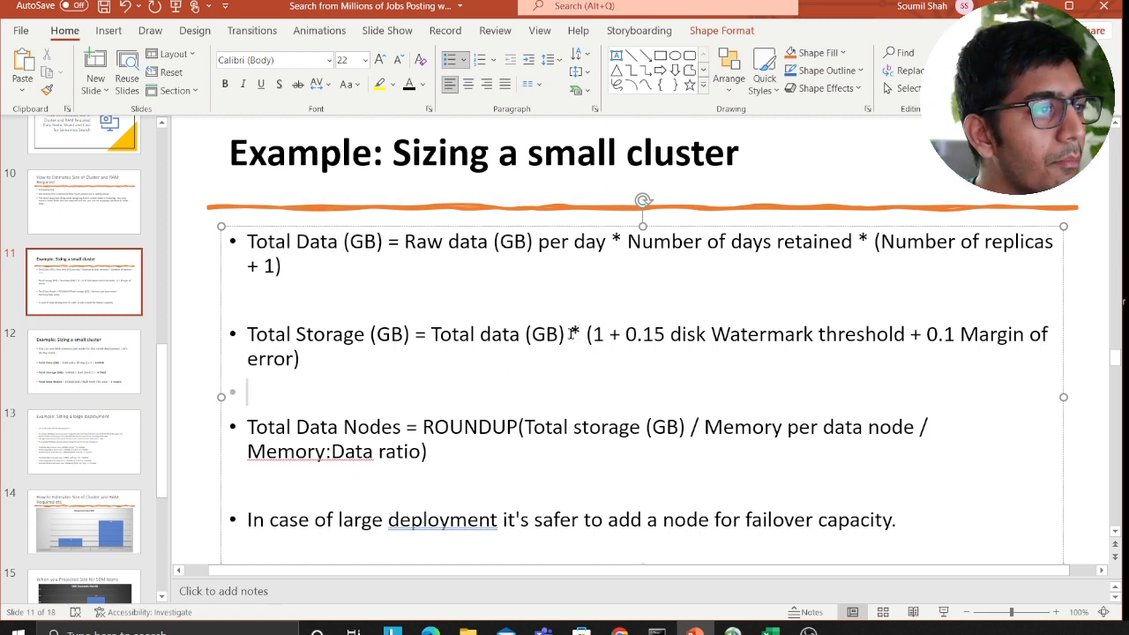
{"action": "double_click", "coordinate": [571, 333]}
{"action": "left_click", "coordinate": [605, 378]}
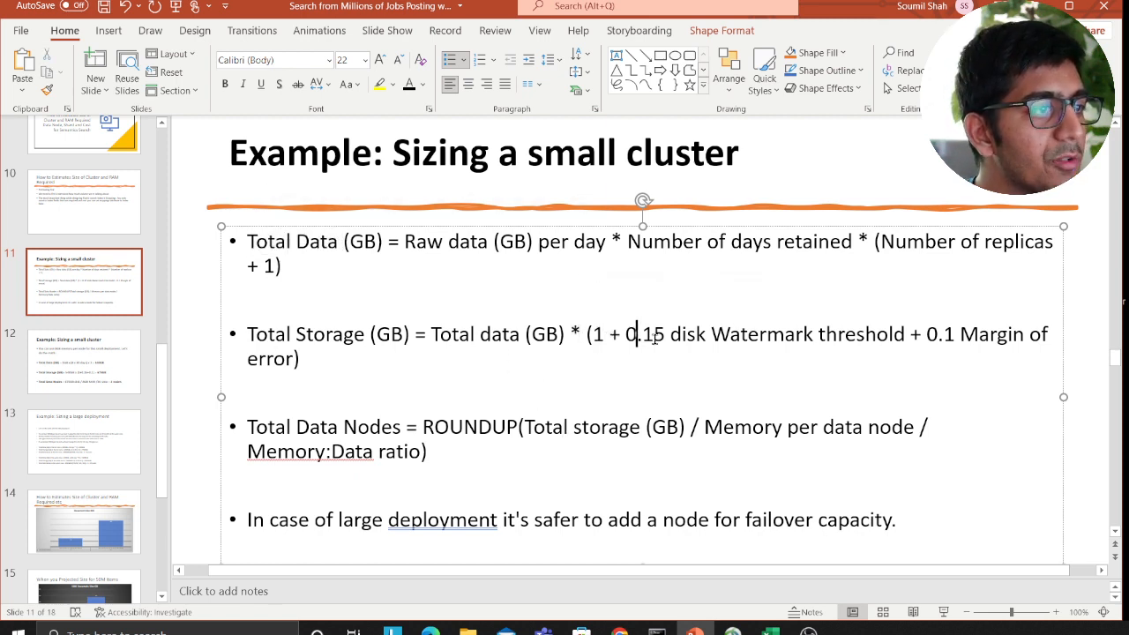
{"action": "double_click", "coordinate": [652, 335]}
{"action": "left_click", "coordinate": [676, 363]}
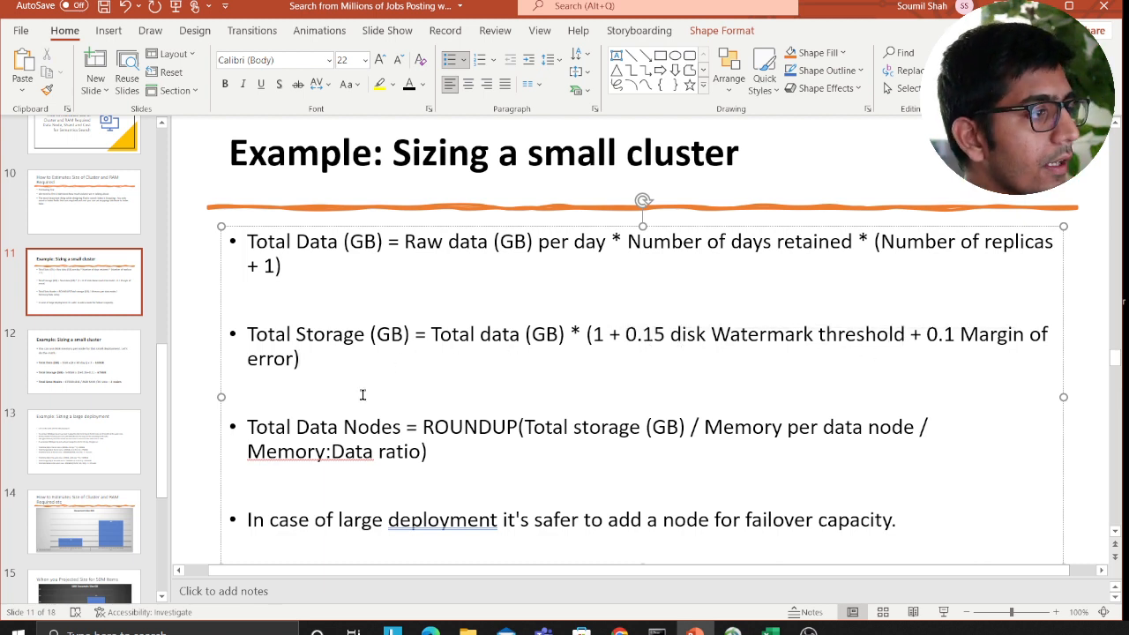
Step: Walk through the Total Data Nodes formula, highlighting the ROUNDUP storage term and the Memory:Data ratio
{"action": "left_click_drag", "start_coordinate": [405, 427], "coordinate": [248, 427]}
{"action": "left_click", "coordinate": [516, 488]}
{"action": "left_click_drag", "start_coordinate": [547, 426], "coordinate": [917, 427]}
{"action": "left_click", "coordinate": [643, 476]}
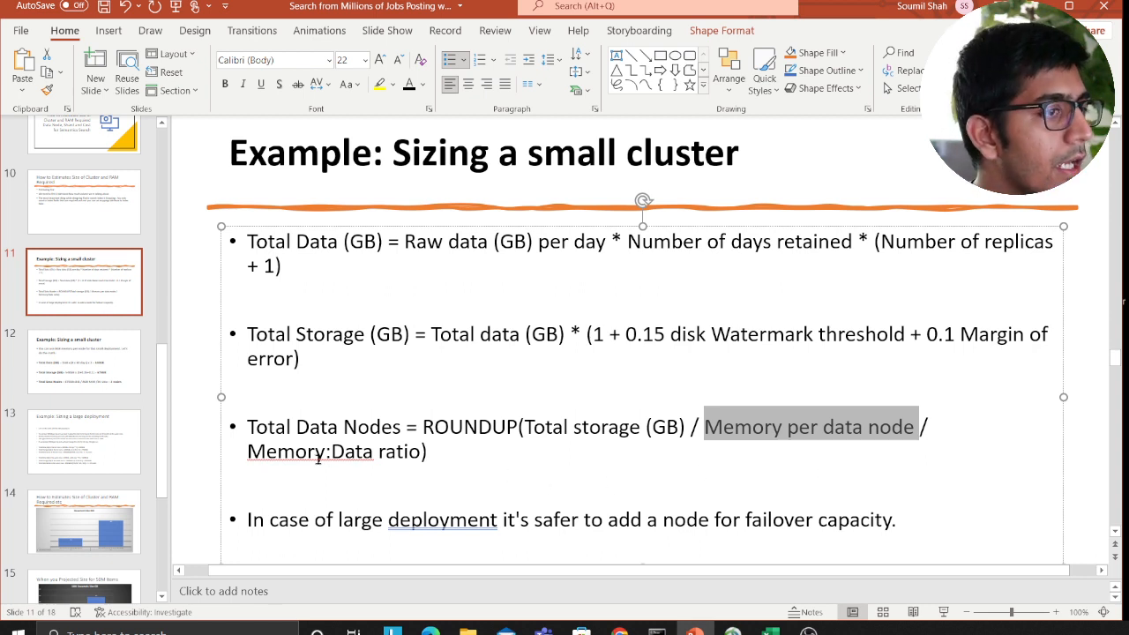
{"action": "left_click", "coordinate": [331, 471]}
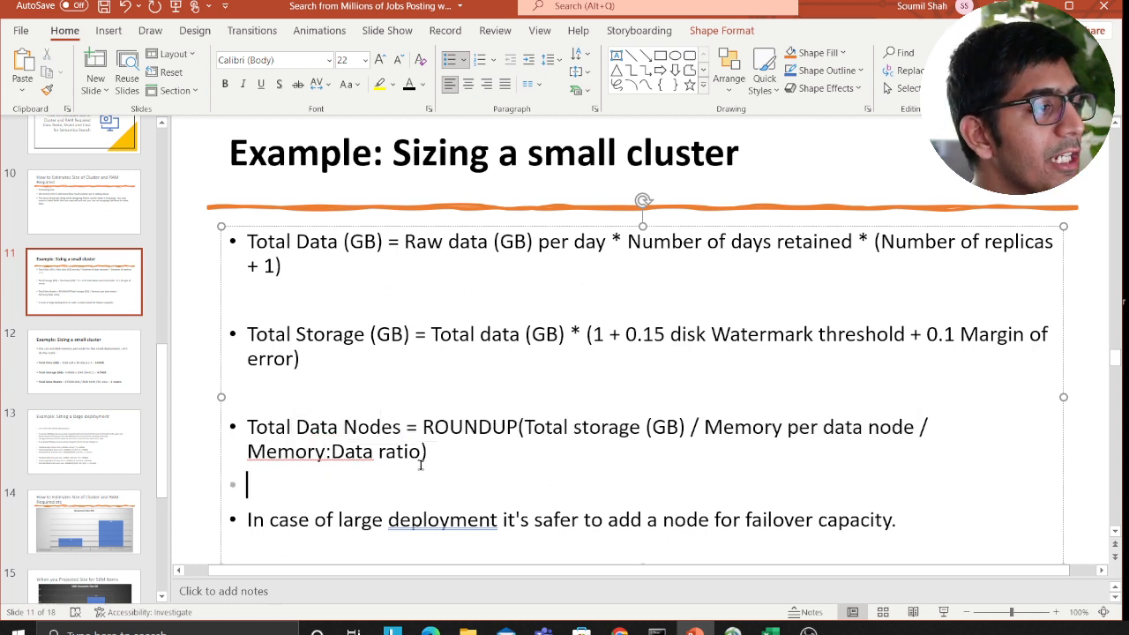
{"action": "left_click_drag", "start_coordinate": [422, 451], "coordinate": [291, 452]}
{"action": "left_click", "coordinate": [485, 482]}
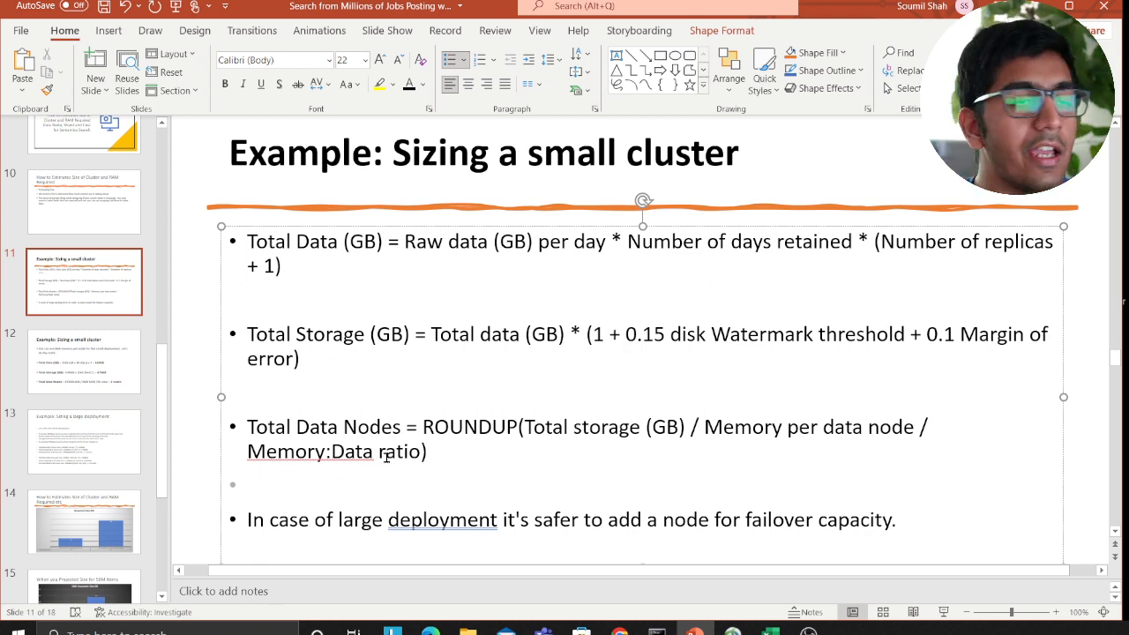
Step: Show slide 12 and highlight the 1GB daily data and the 540GB total data result
{"action": "left_click", "coordinate": [84, 362]}
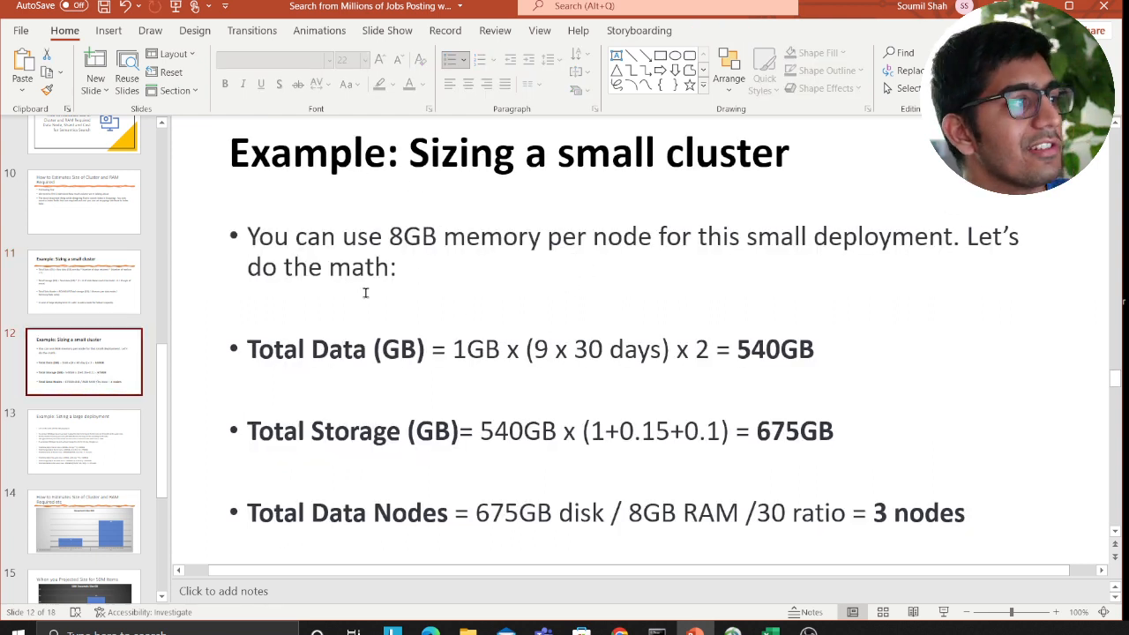
{"action": "left_click_drag", "start_coordinate": [430, 350], "coordinate": [715, 349]}
{"action": "left_click", "coordinate": [509, 392]}
{"action": "left_click", "coordinate": [579, 391]}
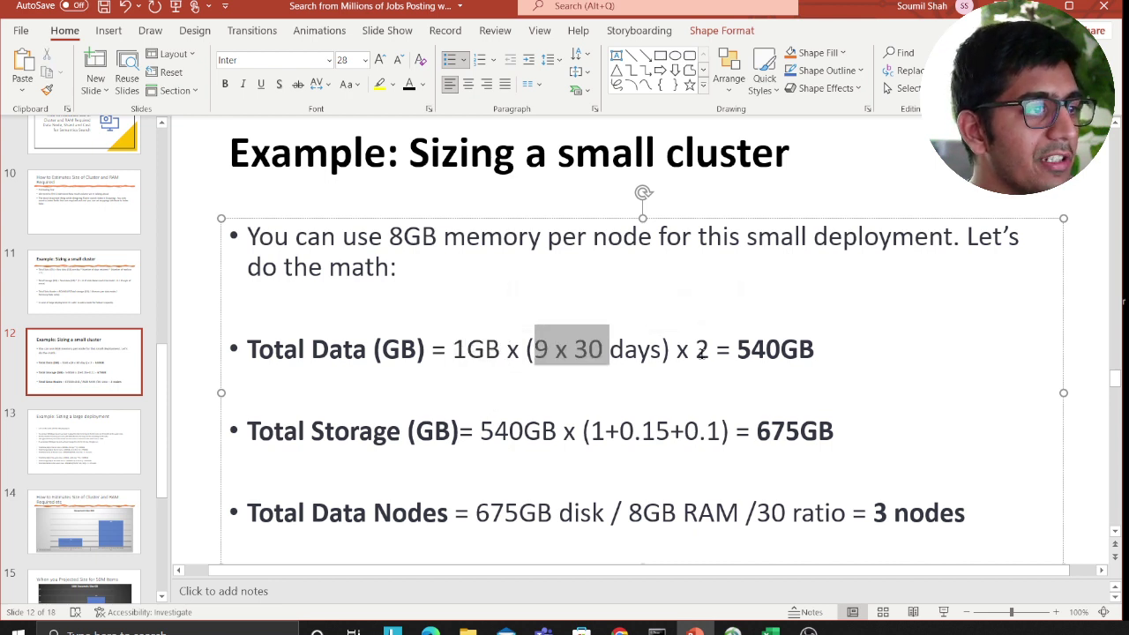
{"action": "left_click", "coordinate": [673, 396]}
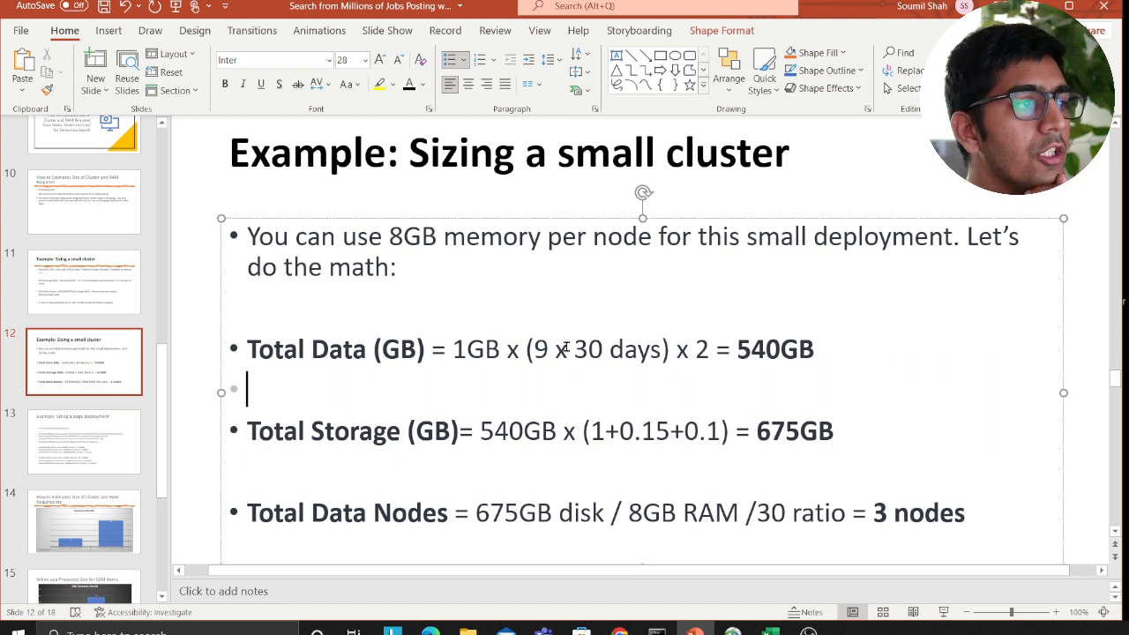
{"action": "left_click_drag", "start_coordinate": [695, 349], "coordinate": [848, 344]}
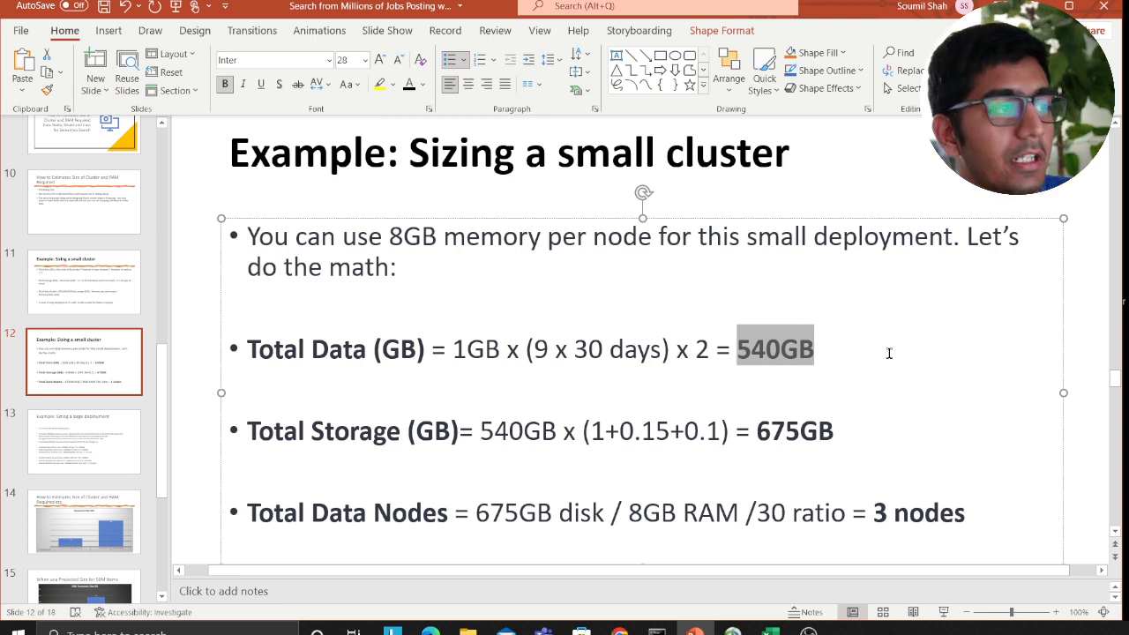
Step: Highlight the storage formula values 540GB, 1, 0.15 and margin of error giving 675GB total storage
{"action": "double_click", "coordinate": [489, 434]}
{"action": "key", "text": "Down"}
{"action": "double_click", "coordinate": [596, 432]}
{"action": "double_click", "coordinate": [653, 432]}
{"action": "double_click", "coordinate": [710, 432]}
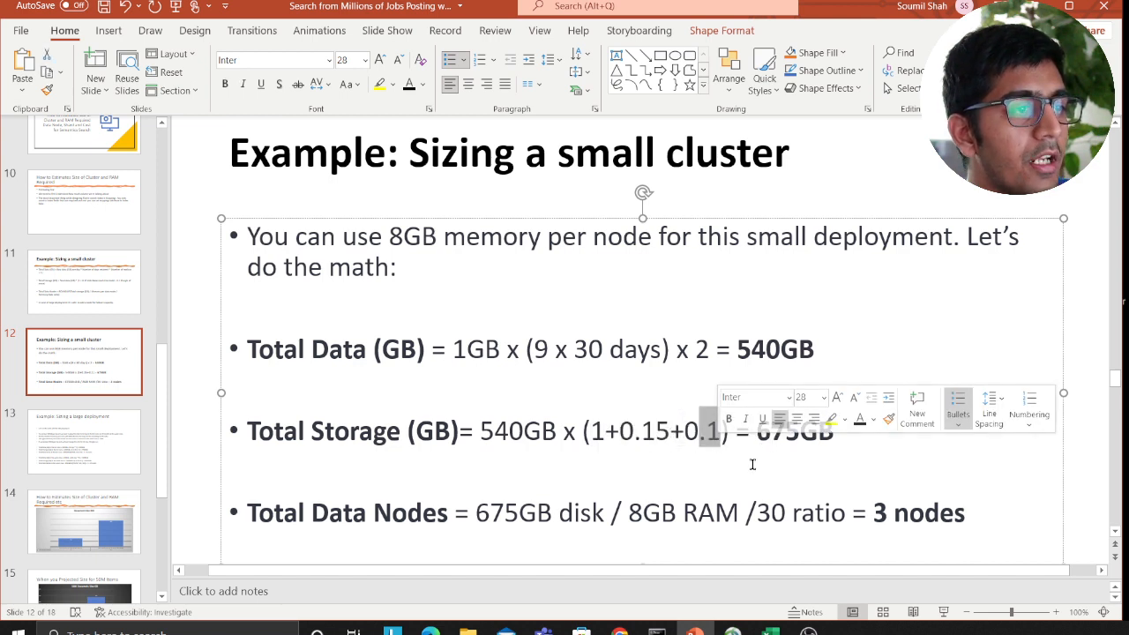
{"action": "key", "text": "Down"}
{"action": "double_click", "coordinate": [776, 432]}
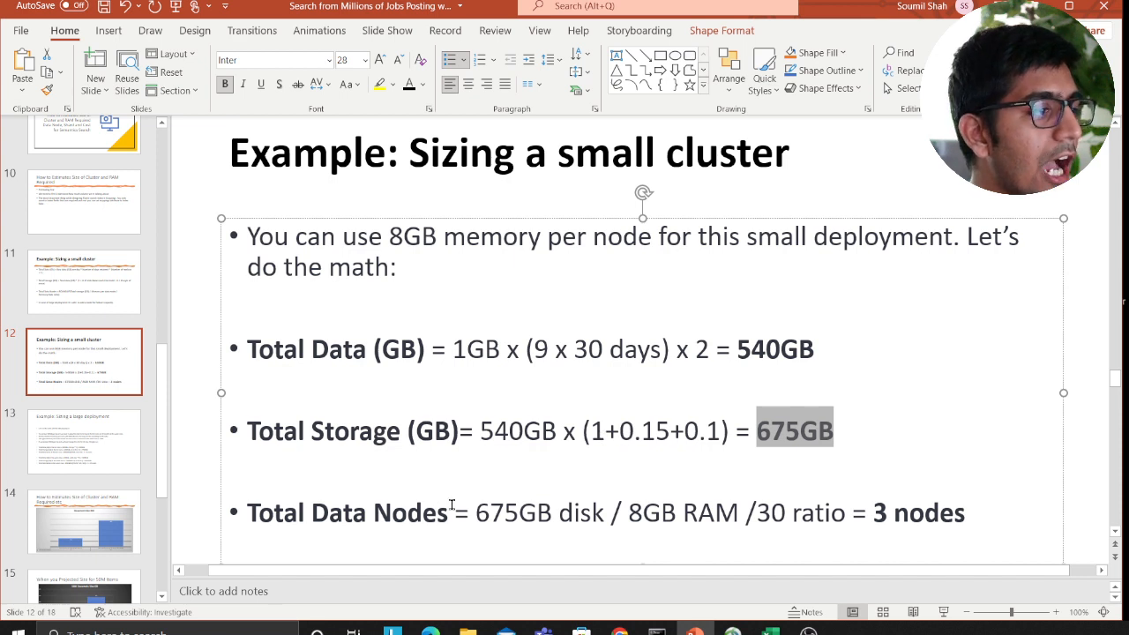
Step: Highlight the nodes formula's 675GB disk, 8GB RAM per node, ratio 30 and the 3 nodes result
{"action": "left_click_drag", "start_coordinate": [452, 508], "coordinate": [247, 512]}
{"action": "left_click", "coordinate": [488, 514]}
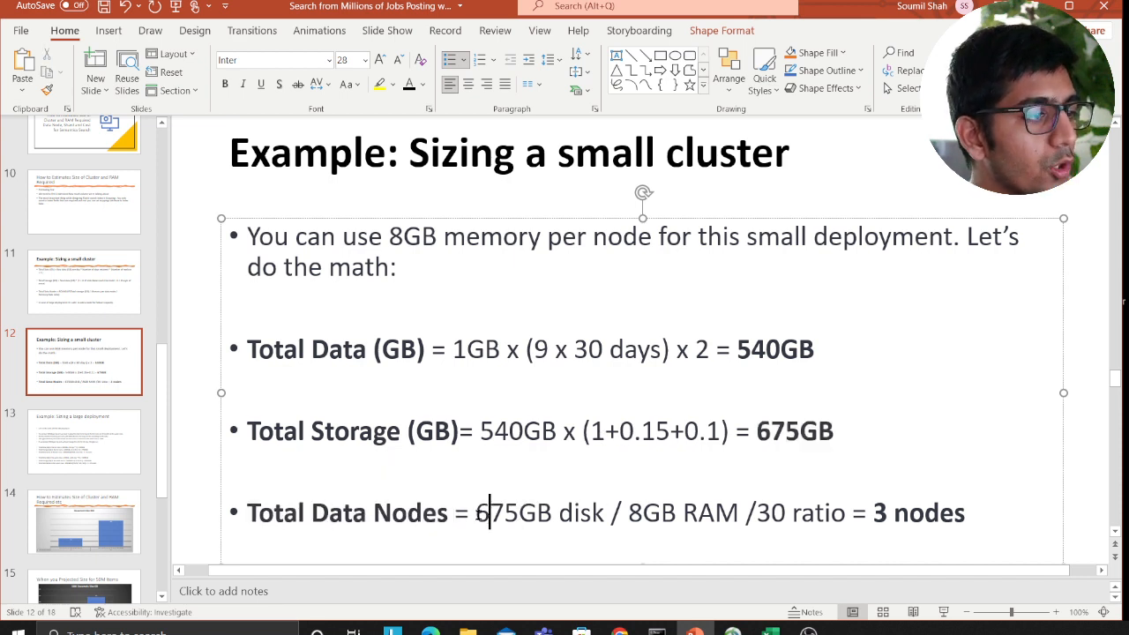
{"action": "left_click_drag", "start_coordinate": [488, 514], "coordinate": [551, 514]}
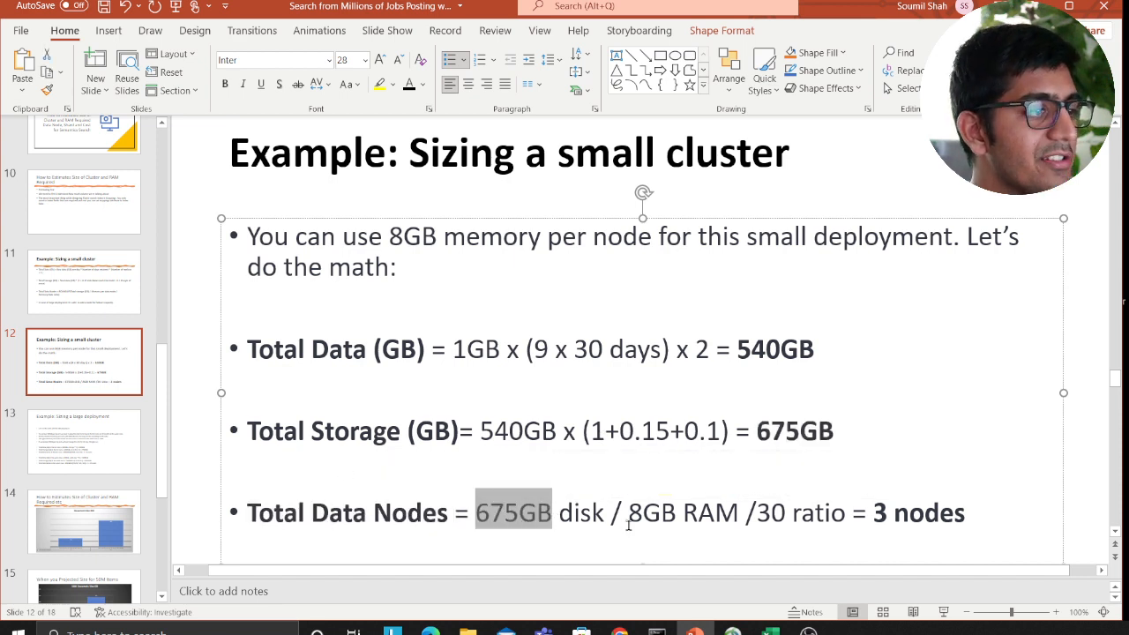
{"action": "left_click_drag", "start_coordinate": [628, 514], "coordinate": [739, 529]}
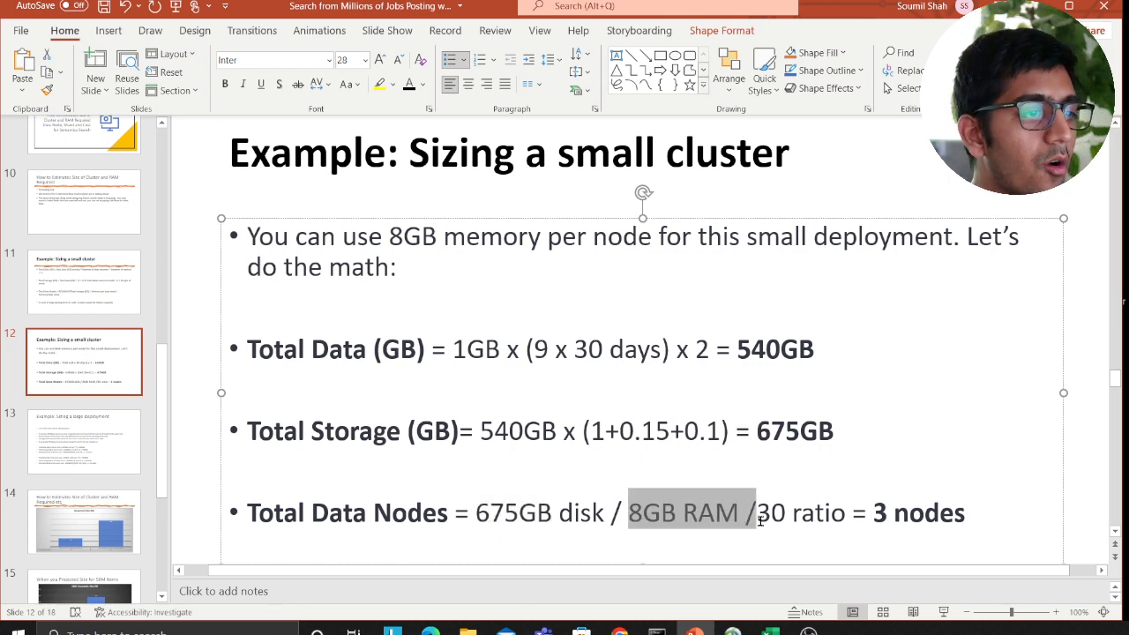
{"action": "left_click", "coordinate": [730, 528]}
{"action": "key", "text": "Return"}
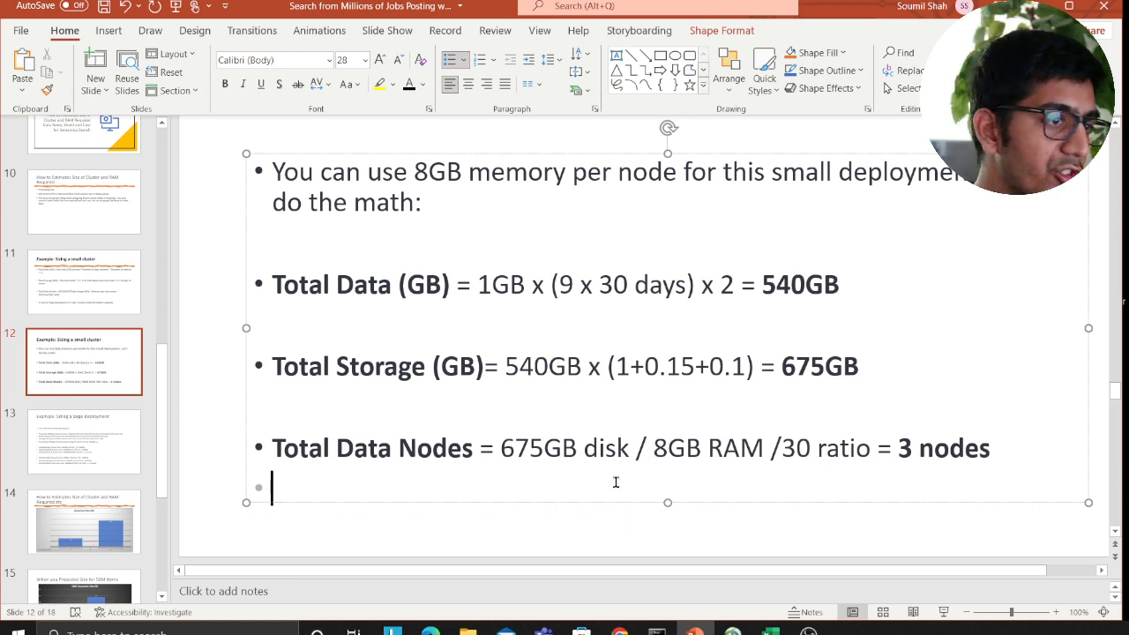
{"action": "left_click_drag", "start_coordinate": [809, 445], "coordinate": [853, 448]}
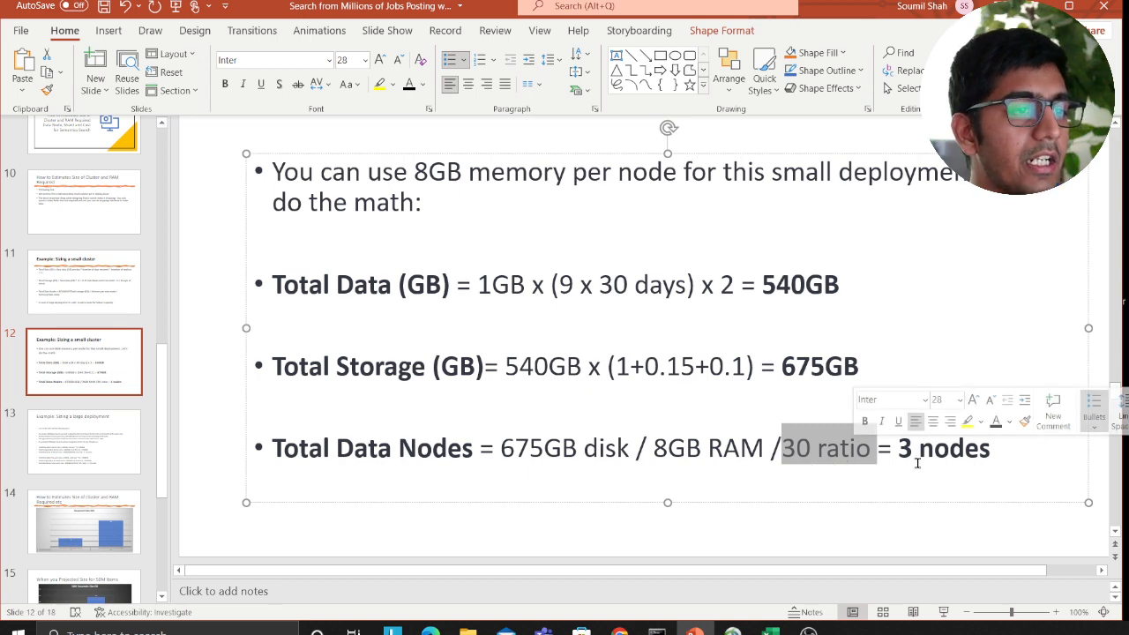
{"action": "left_click_drag", "start_coordinate": [897, 450], "coordinate": [981, 480]}
Step: Switch to AWS Pricing Calculator and set the 3 data nodes to c5 xlarge.search
{"action": "key", "text": "alt+Tab"}
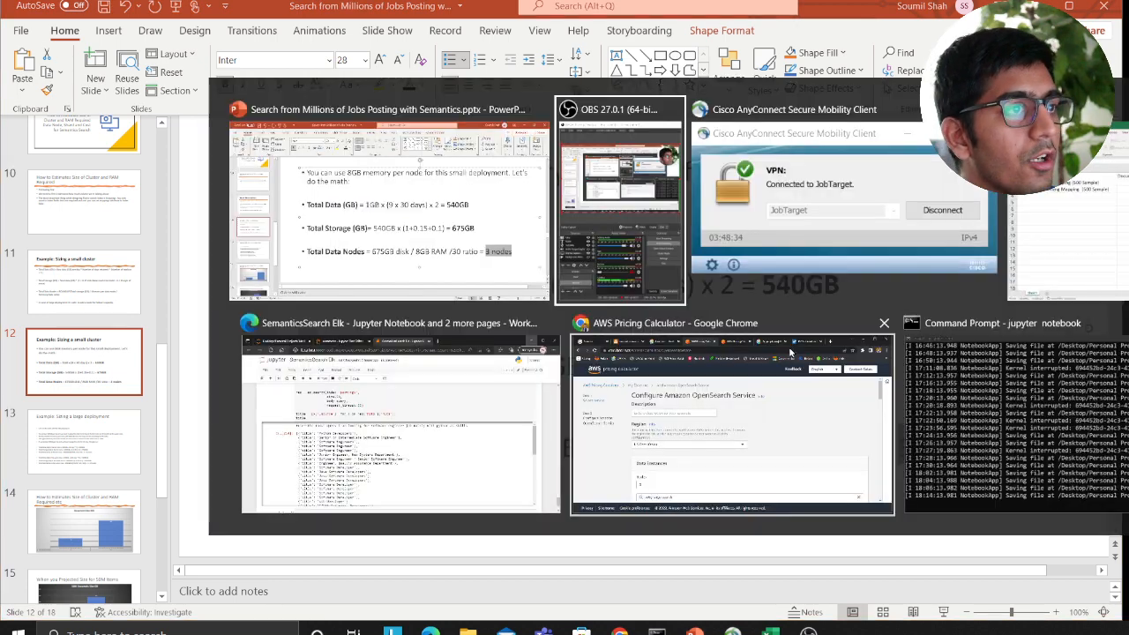
{"action": "left_click", "coordinate": [753, 417]}
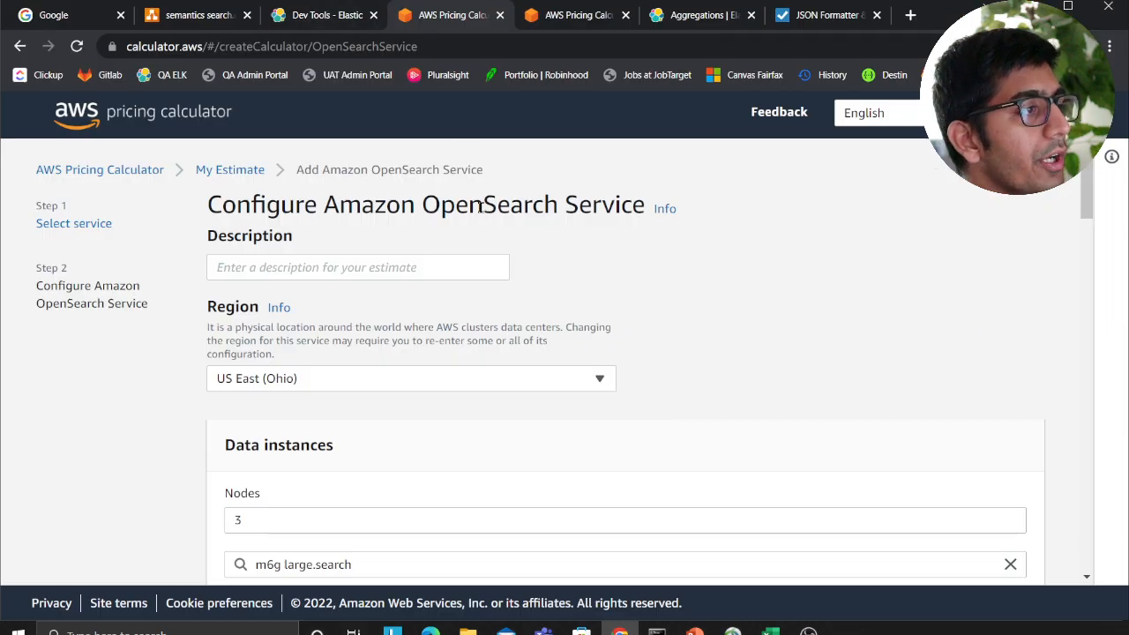
{"action": "scroll", "coordinate": [447, 266], "scroll_direction": "down", "scroll_amount": 2}
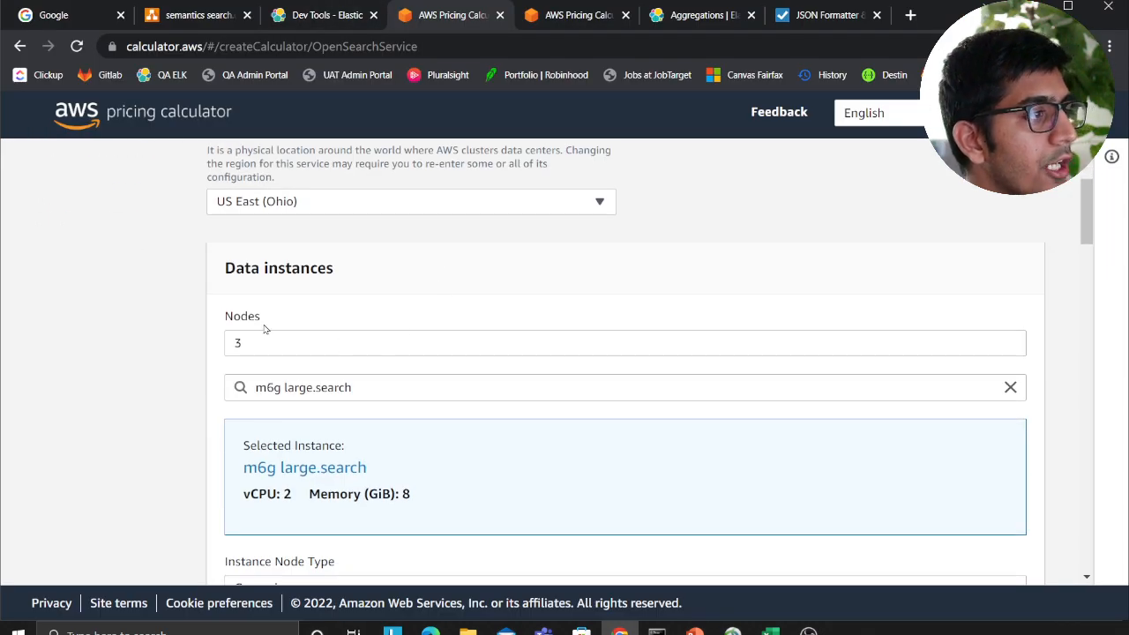
{"action": "double_click", "coordinate": [236, 343]}
{"action": "left_click", "coordinate": [389, 386]}
{"action": "key", "text": "ctrl+a"}
{"action": "key", "text": "BackSpace"}
{"action": "scroll", "coordinate": [449, 317], "scroll_direction": "down", "scroll_amount": 10}
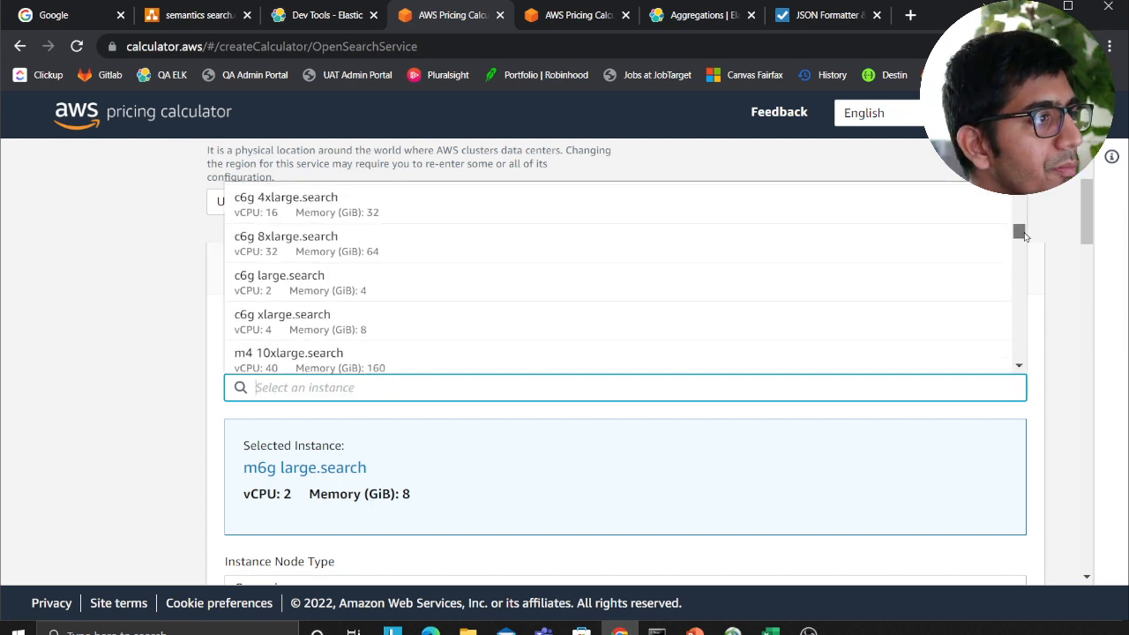
{"action": "mouse_move", "coordinate": [1020, 265]}
{"action": "left_mouse_down"}
{"action": "mouse_move", "coordinate": [1028, 203]}
{"action": "mouse_move", "coordinate": [1028, 223]}
{"action": "left_mouse_up"}
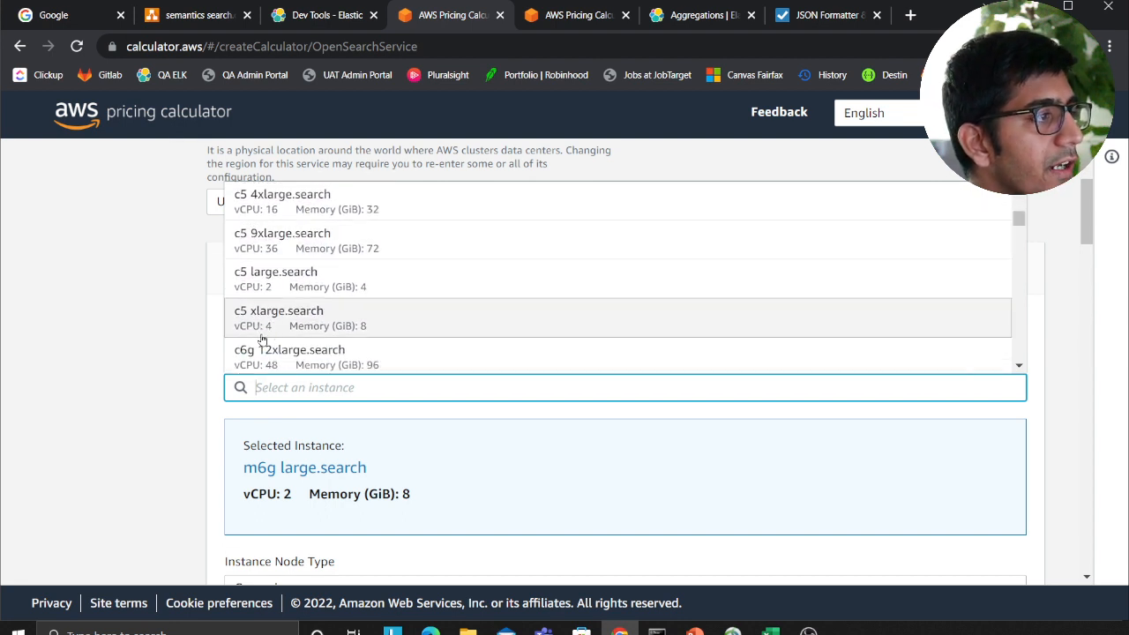
{"action": "left_click", "coordinate": [366, 328]}
{"action": "scroll", "coordinate": [221, 441], "scroll_direction": "down", "scroll_amount": 2}
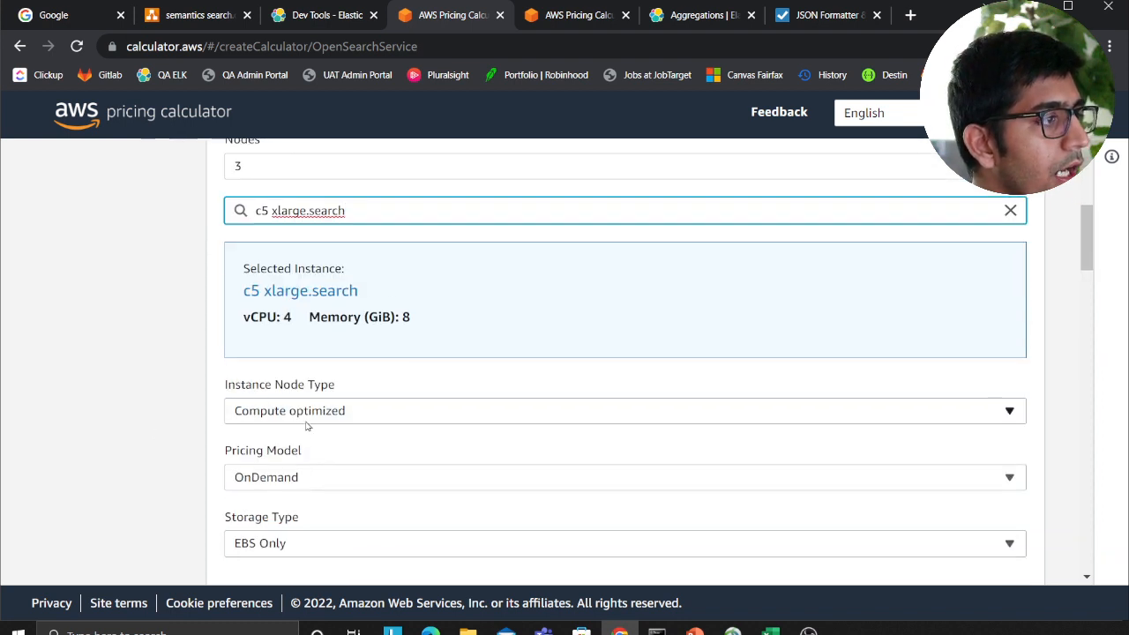
{"action": "scroll", "coordinate": [324, 431], "scroll_direction": "down", "scroll_amount": 2}
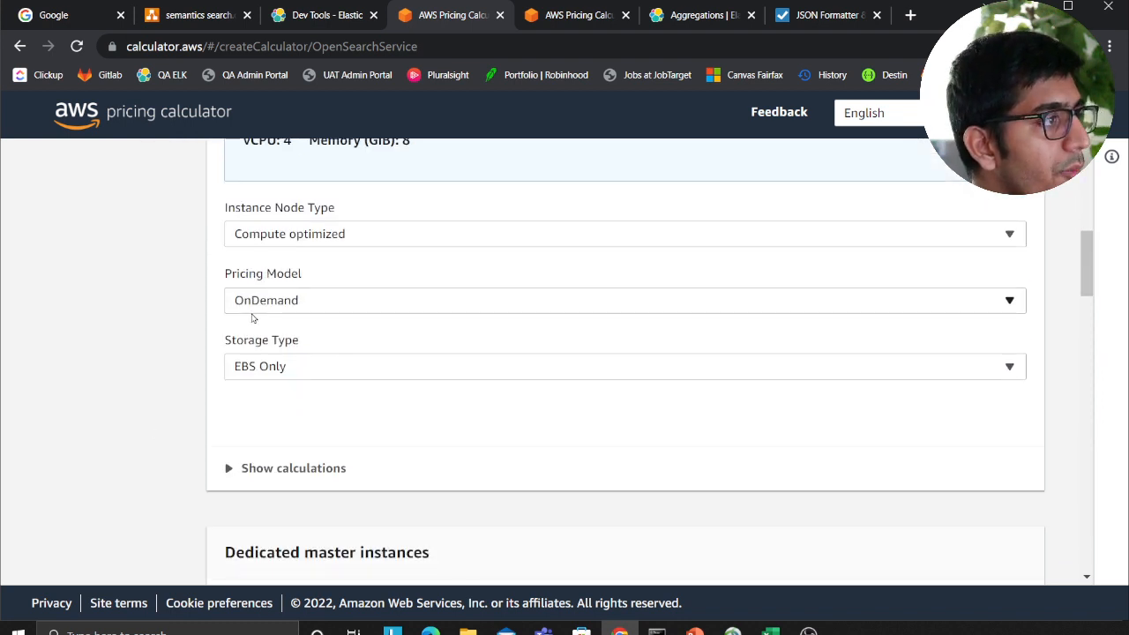
Step: Keep OnDemand pricing and expand the data instance cost calculations showing 549.69 USD monthly
{"action": "left_click", "coordinate": [283, 302]}
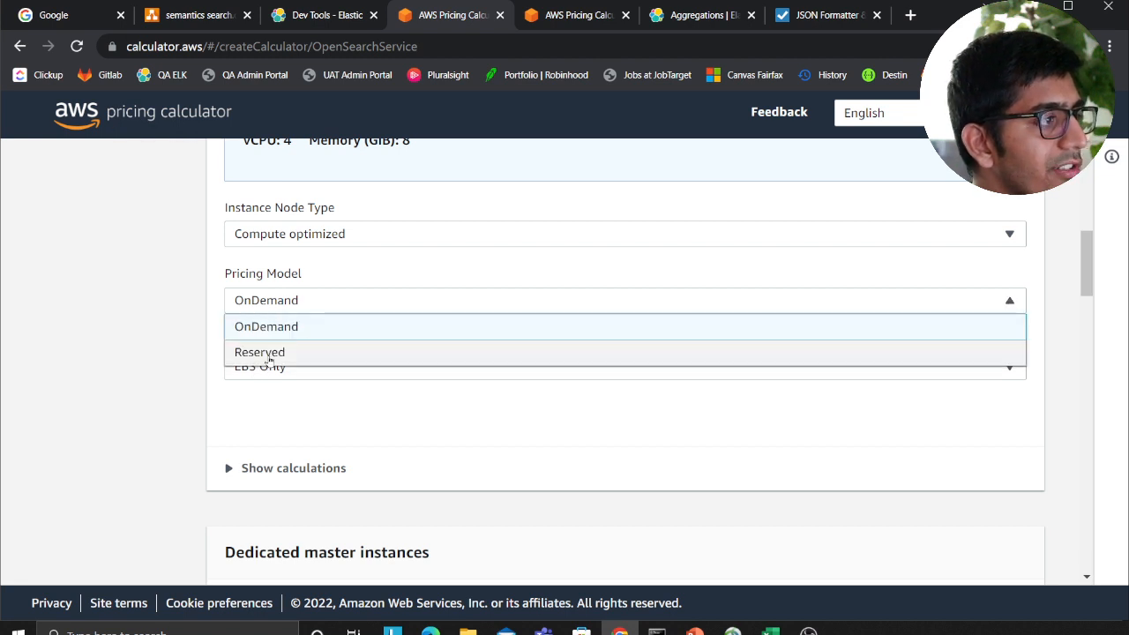
{"action": "left_click", "coordinate": [258, 340]}
{"action": "left_click", "coordinate": [256, 469]}
{"action": "scroll", "coordinate": [371, 446], "scroll_direction": "down", "scroll_amount": 2}
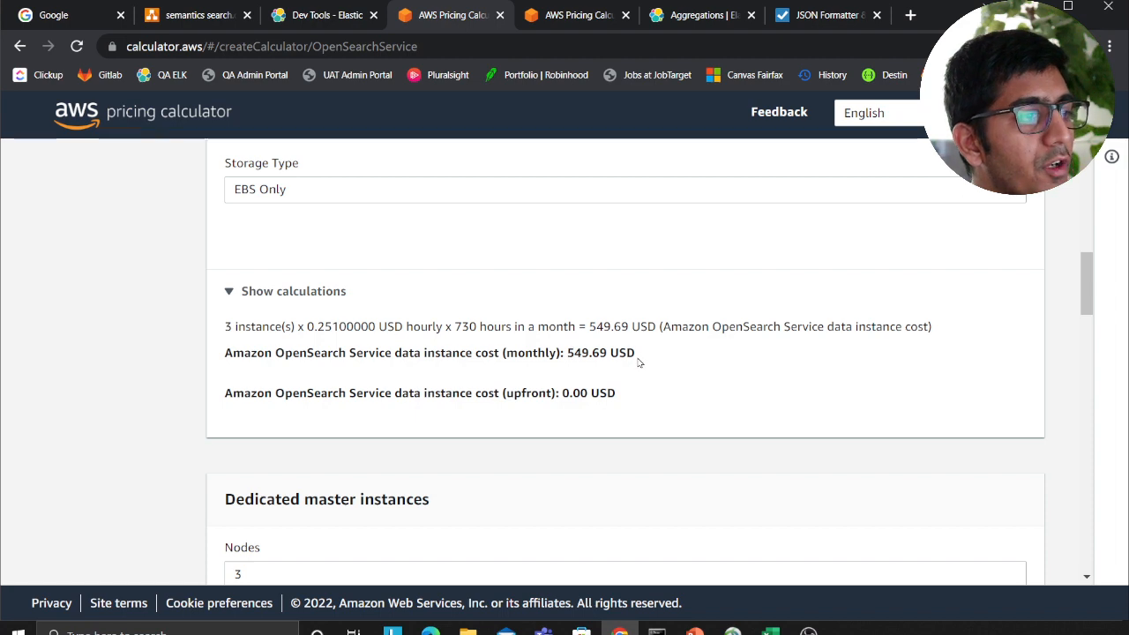
{"action": "scroll", "coordinate": [449, 345], "scroll_direction": "up", "scroll_amount": 2}
{"action": "scroll", "coordinate": [378, 350], "scroll_direction": "up", "scroll_amount": 2}
{"action": "scroll", "coordinate": [290, 330], "scroll_direction": "up", "scroll_amount": 2}
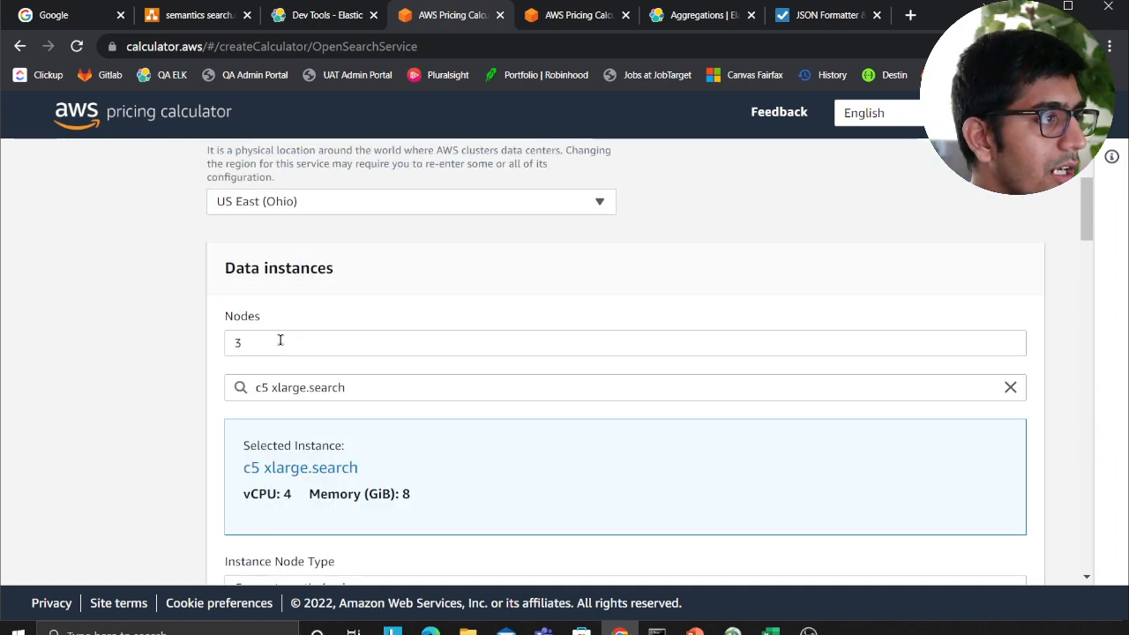
{"action": "scroll", "coordinate": [262, 343], "scroll_direction": "down", "scroll_amount": 2}
{"action": "scroll", "coordinate": [243, 335], "scroll_direction": "down", "scroll_amount": 2}
{"action": "scroll", "coordinate": [247, 331], "scroll_direction": "down", "scroll_amount": 2}
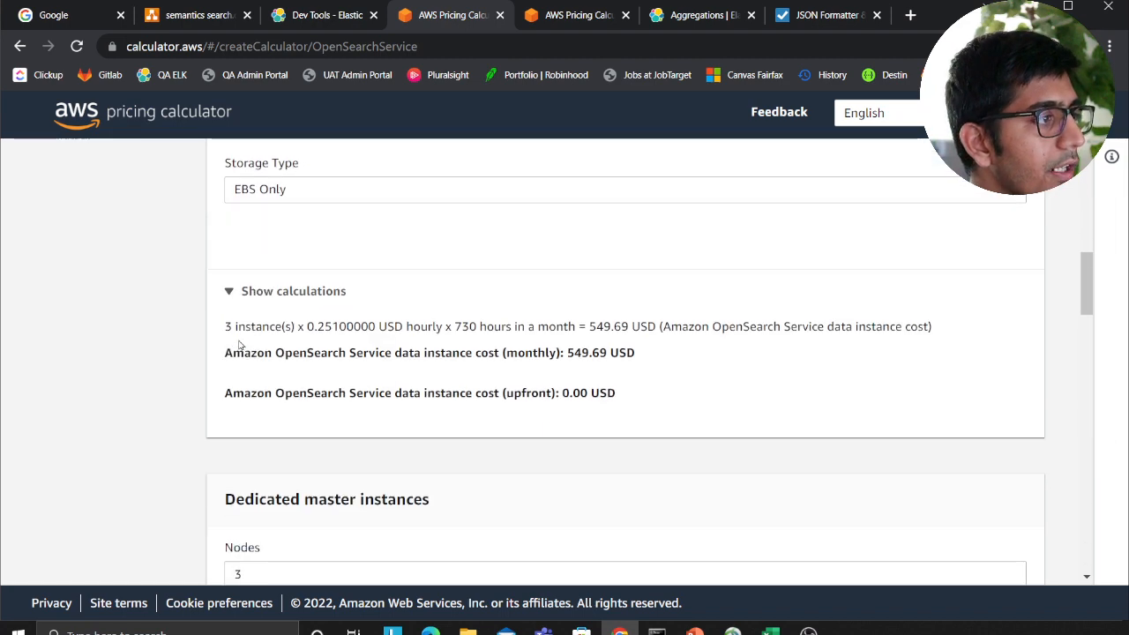
{"action": "scroll", "coordinate": [250, 321], "scroll_direction": "down", "scroll_amount": 4}
Step: Set the dedicated master instance type to c6g 2xlarge.search
{"action": "left_click", "coordinate": [247, 220]}
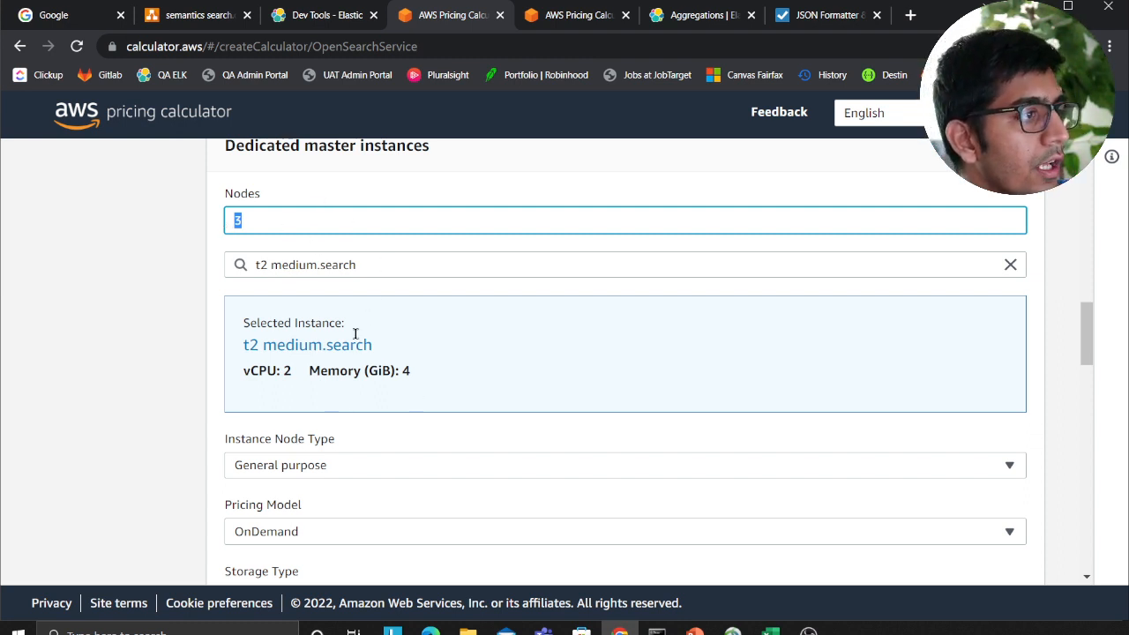
{"action": "scroll", "coordinate": [388, 278], "scroll_direction": "down", "scroll_amount": 2}
{"action": "scroll", "coordinate": [379, 308], "scroll_direction": "up", "scroll_amount": 2}
{"action": "left_click", "coordinate": [398, 262]}
{"action": "triple_click", "coordinate": [401, 263]}
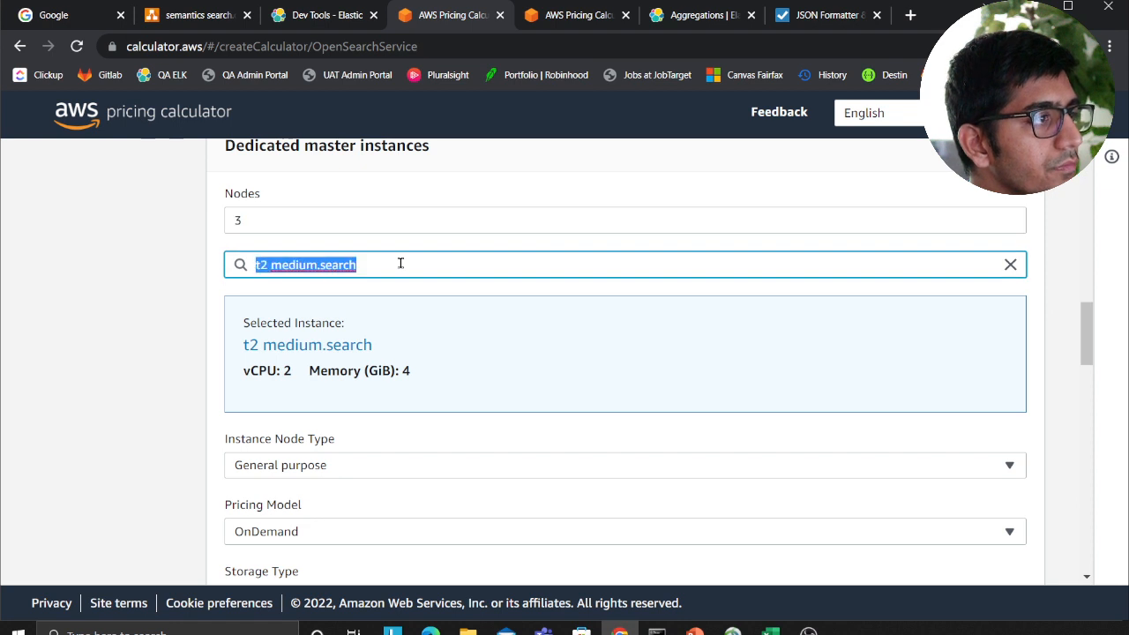
{"action": "key", "text": "BackSpace"}
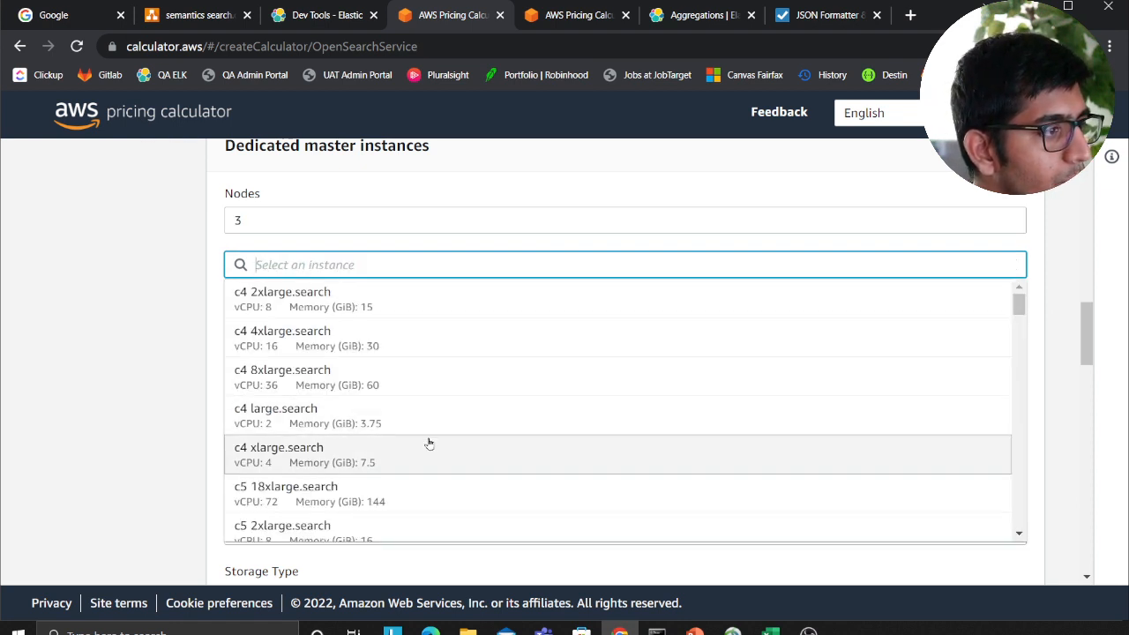
{"action": "scroll", "coordinate": [432, 447], "scroll_direction": "down", "scroll_amount": 2}
{"action": "scroll", "coordinate": [421, 476], "scroll_direction": "down", "scroll_amount": 2}
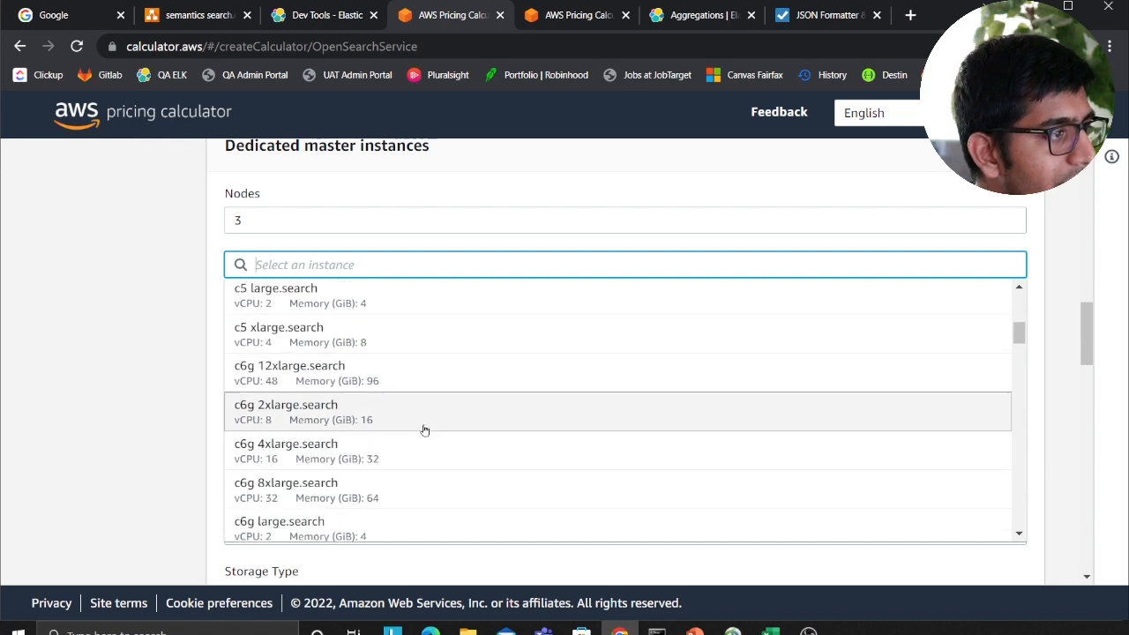
{"action": "left_click", "coordinate": [422, 429]}
{"action": "scroll", "coordinate": [222, 385], "scroll_direction": "down", "scroll_amount": 3}
{"action": "scroll", "coordinate": [223, 385], "scroll_direction": "down", "scroll_amount": 3}
Step: Review the 989.88 USD master cost, reduce masters to 2 nodes and check the storage amount
{"action": "left_click", "coordinate": [238, 346]}
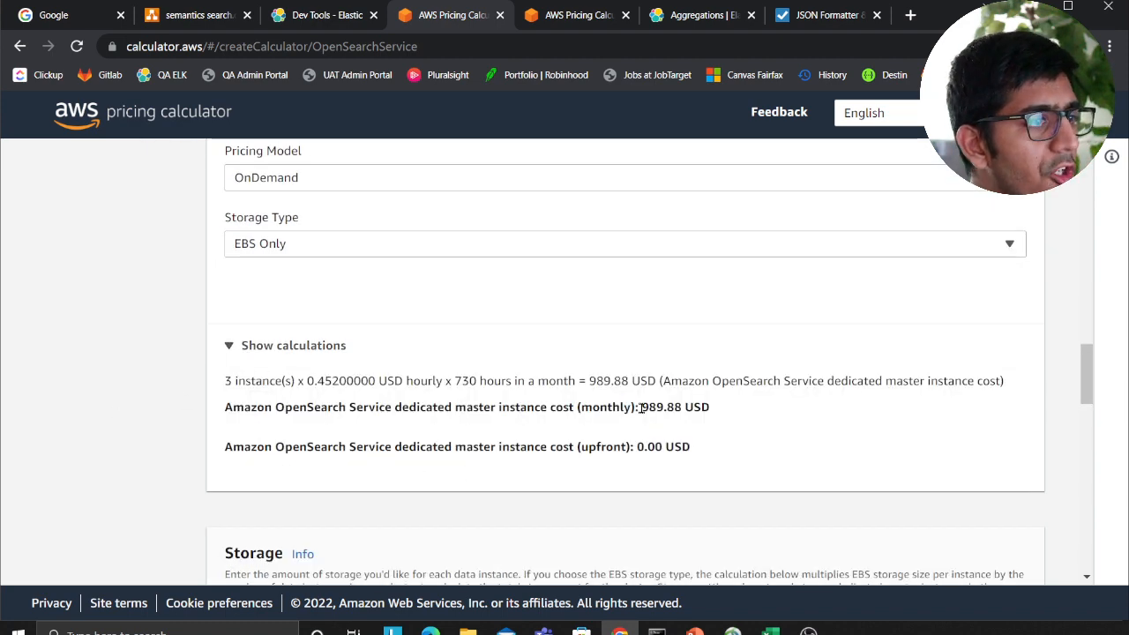
{"action": "left_click_drag", "start_coordinate": [641, 407], "coordinate": [731, 407]}
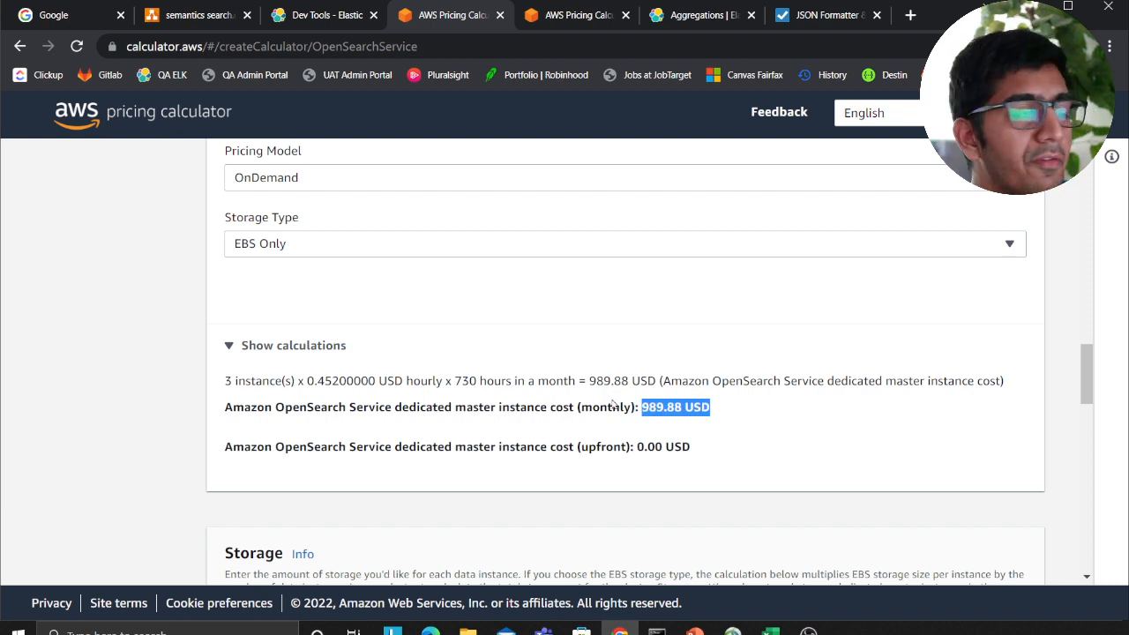
{"action": "scroll", "coordinate": [595, 396], "scroll_direction": "up", "scroll_amount": 2}
{"action": "scroll", "coordinate": [284, 272], "scroll_direction": "up", "scroll_amount": 2}
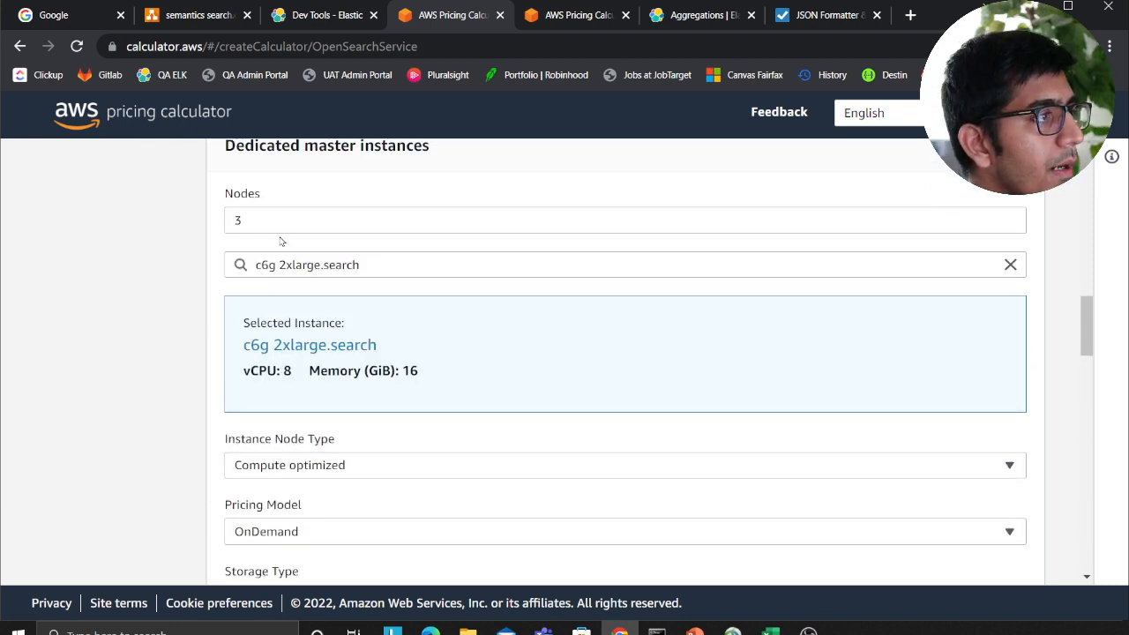
{"action": "left_click_drag", "start_coordinate": [241, 220], "coordinate": [197, 228]}
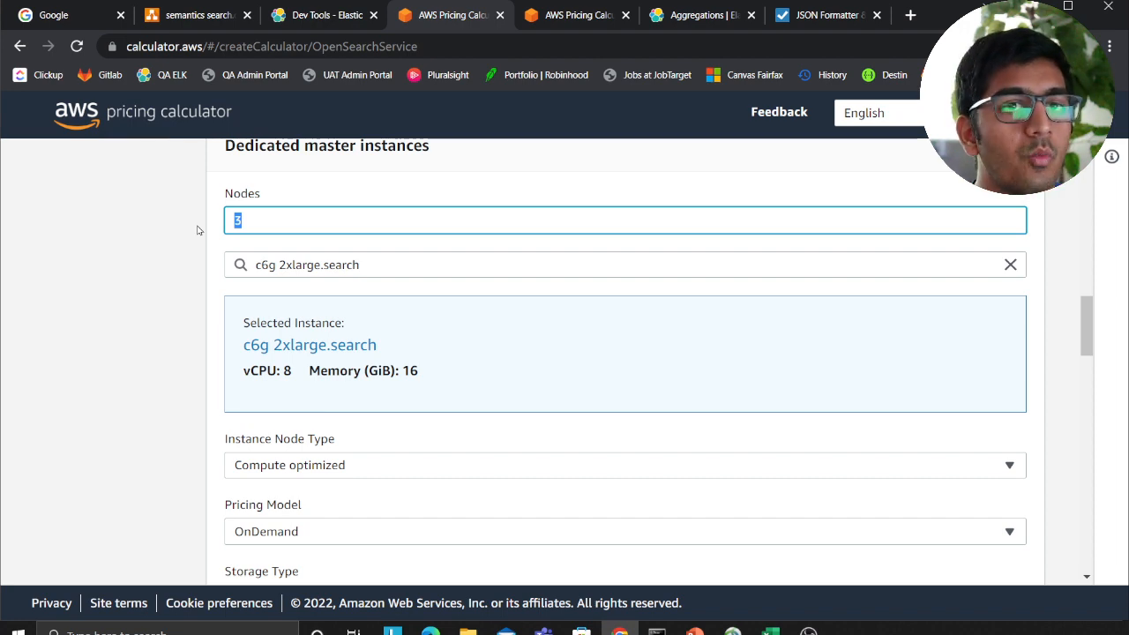
{"action": "type", "text": "2"}
{"action": "scroll", "coordinate": [150, 256], "scroll_direction": "down", "scroll_amount": 1}
{"action": "scroll", "coordinate": [151, 256], "scroll_direction": "down", "scroll_amount": 2}
{"action": "scroll", "coordinate": [150, 260], "scroll_direction": "down", "scroll_amount": 2}
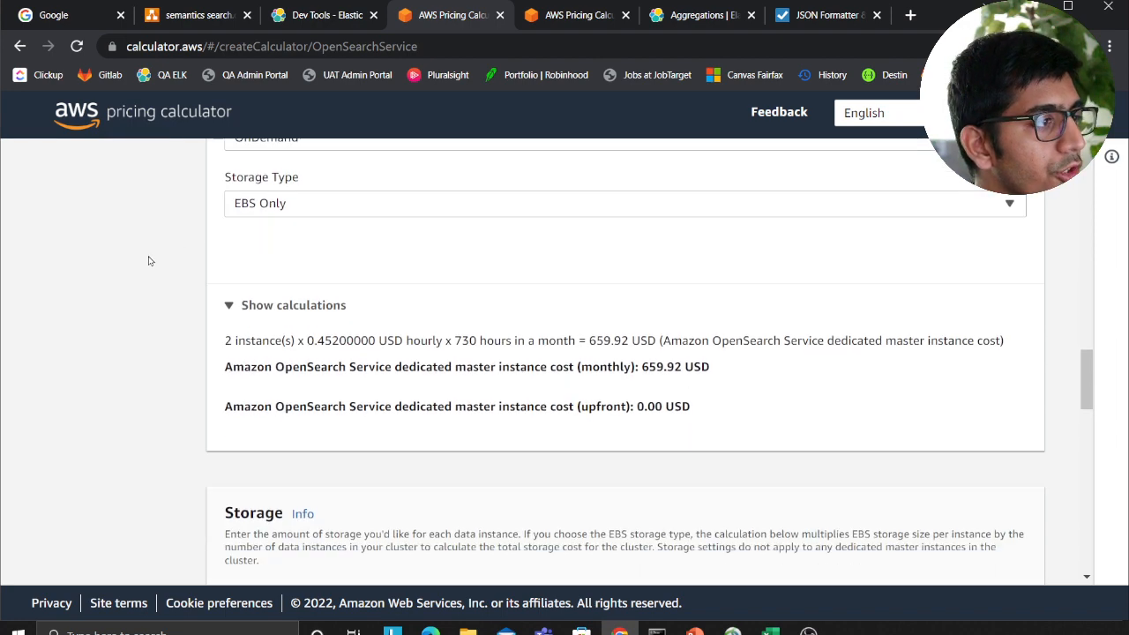
{"action": "scroll", "coordinate": [150, 261], "scroll_direction": "down", "scroll_amount": 1}
{"action": "scroll", "coordinate": [220, 300], "scroll_direction": "down", "scroll_amount": 2}
{"action": "left_click_drag", "start_coordinate": [269, 335], "coordinate": [223, 344]}
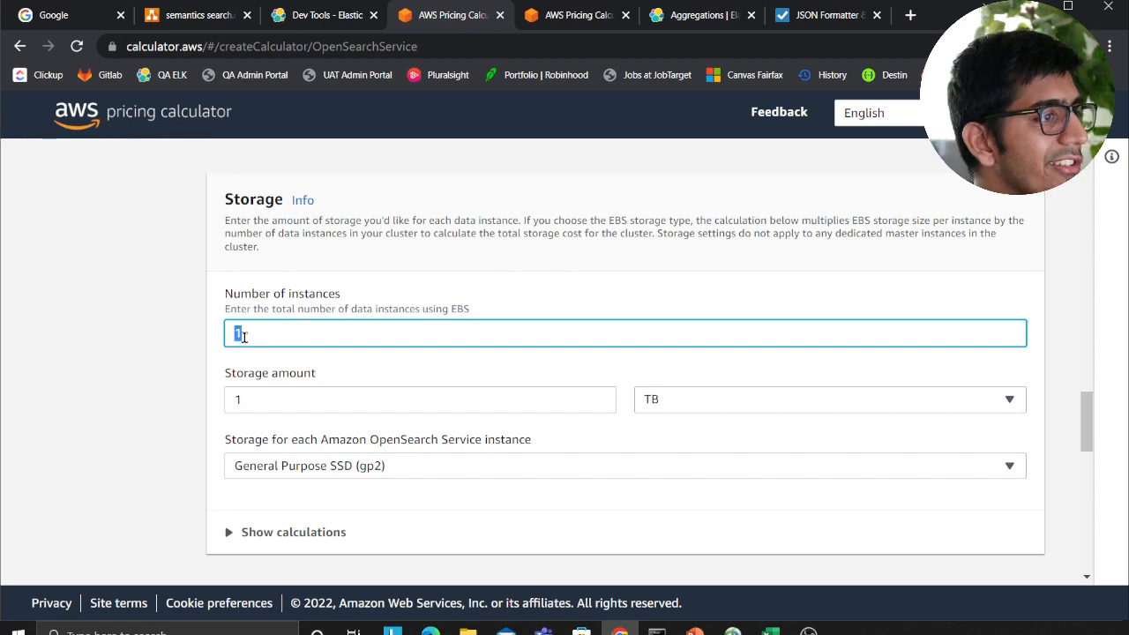
{"action": "left_click", "coordinate": [403, 404]}
{"action": "scroll", "coordinate": [650, 453], "scroll_direction": "down", "scroll_amount": 1}
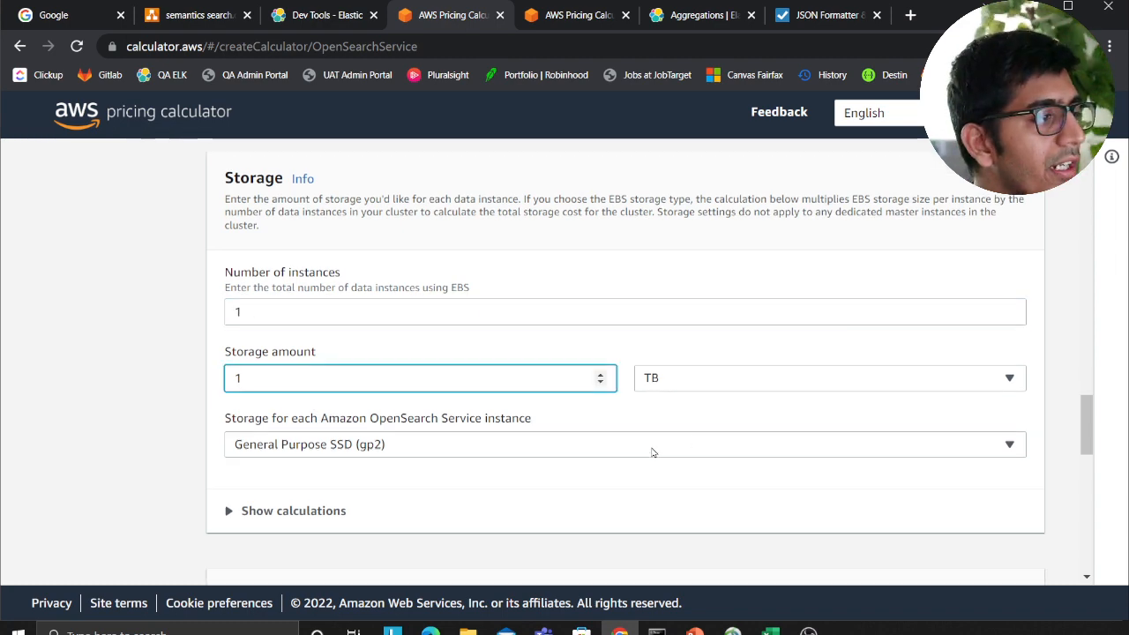
{"action": "scroll", "coordinate": [618, 441], "scroll_direction": "down", "scroll_amount": 1}
{"action": "scroll", "coordinate": [547, 406], "scroll_direction": "down", "scroll_amount": 2}
{"action": "scroll", "coordinate": [531, 385], "scroll_direction": "down", "scroll_amount": 2}
{"action": "scroll", "coordinate": [466, 300], "scroll_direction": "down", "scroll_amount": 5}
{"action": "left_click_drag", "start_coordinate": [961, 397], "coordinate": [1019, 402]}
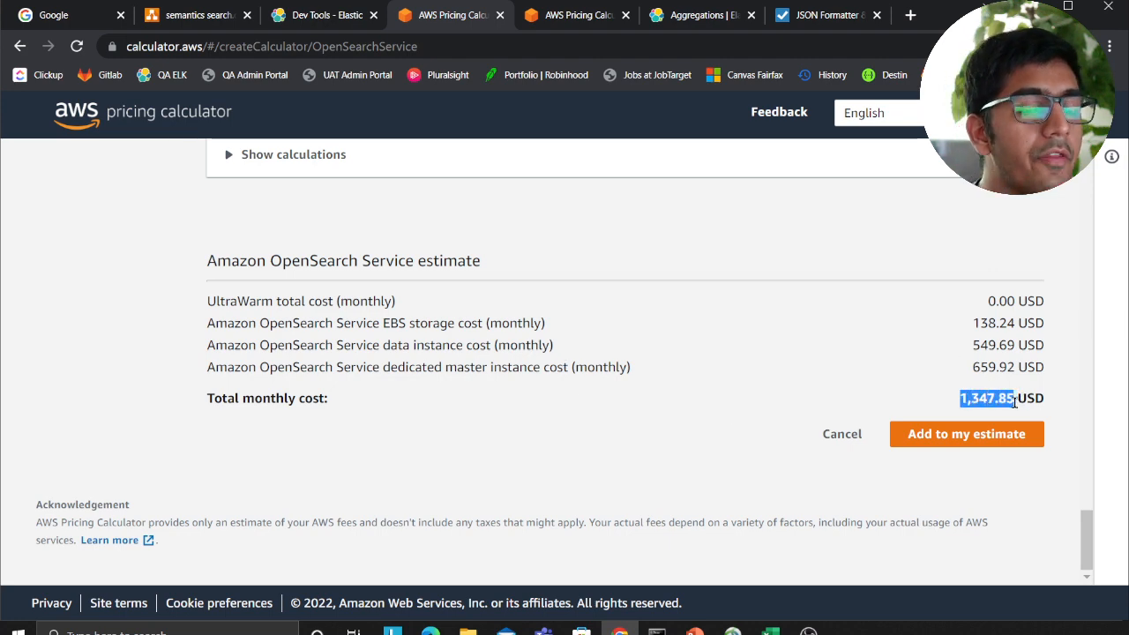
{"action": "key", "text": "super"}
{"action": "type", "text": "cal"}
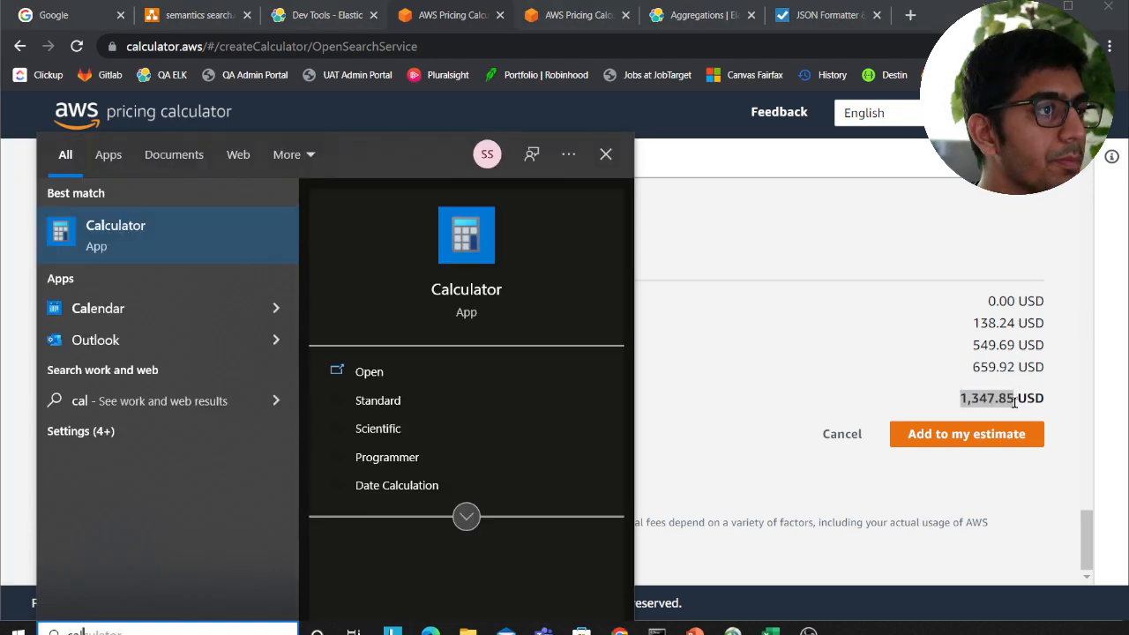
{"action": "key", "text": "Return"}
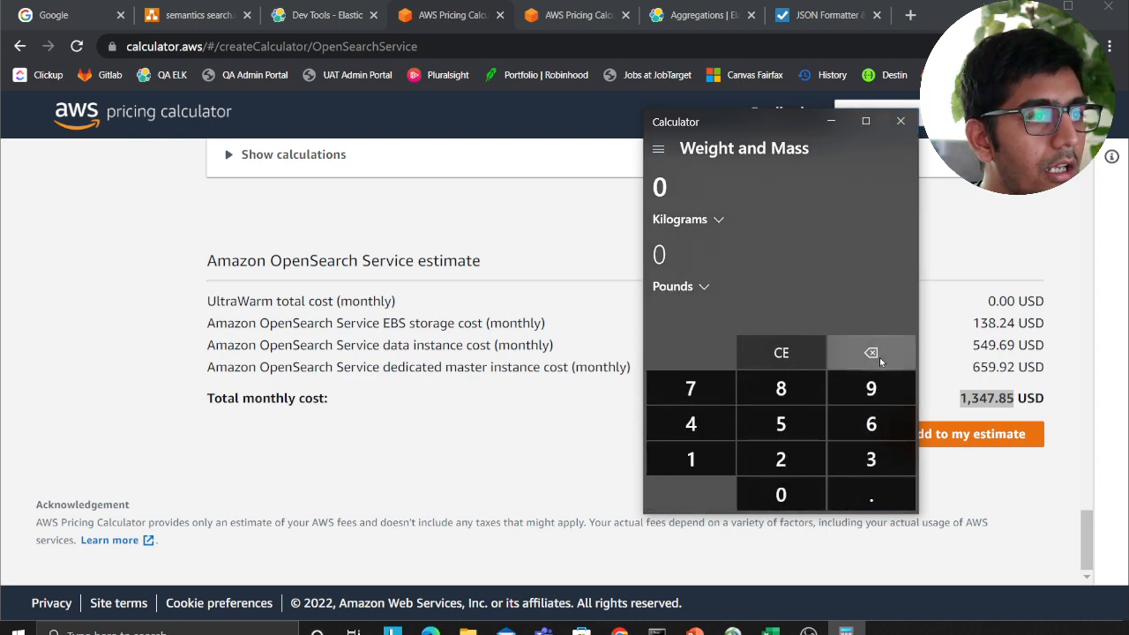
{"action": "left_click", "coordinate": [901, 121]}
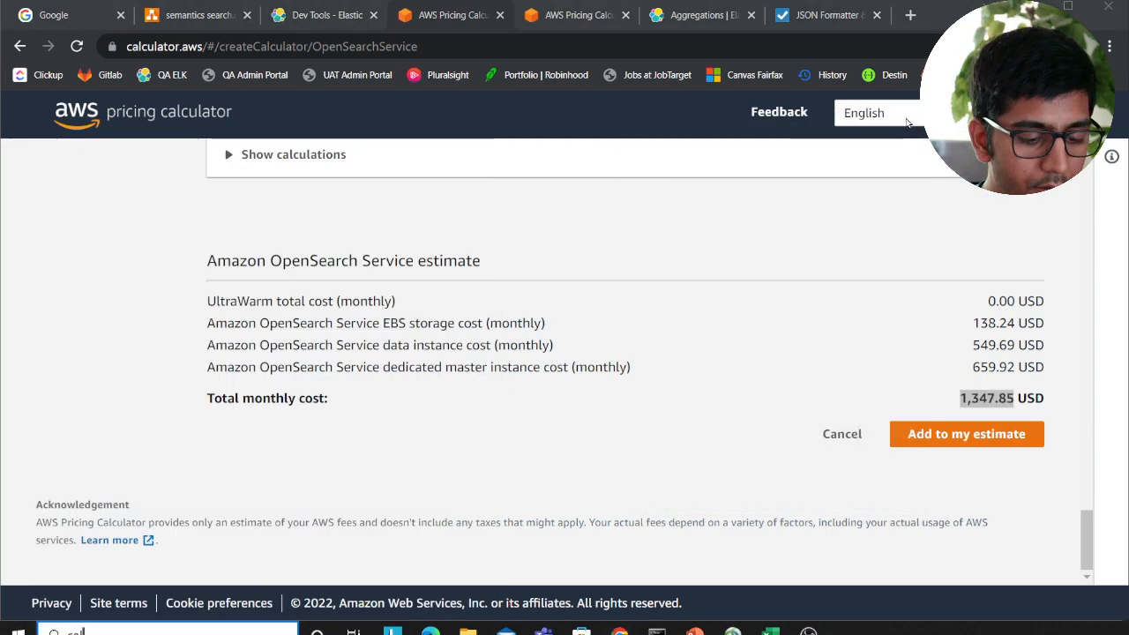
{"action": "key", "text": "super"}
{"action": "type", "text": "cal"}
{"action": "key", "text": "Return"}
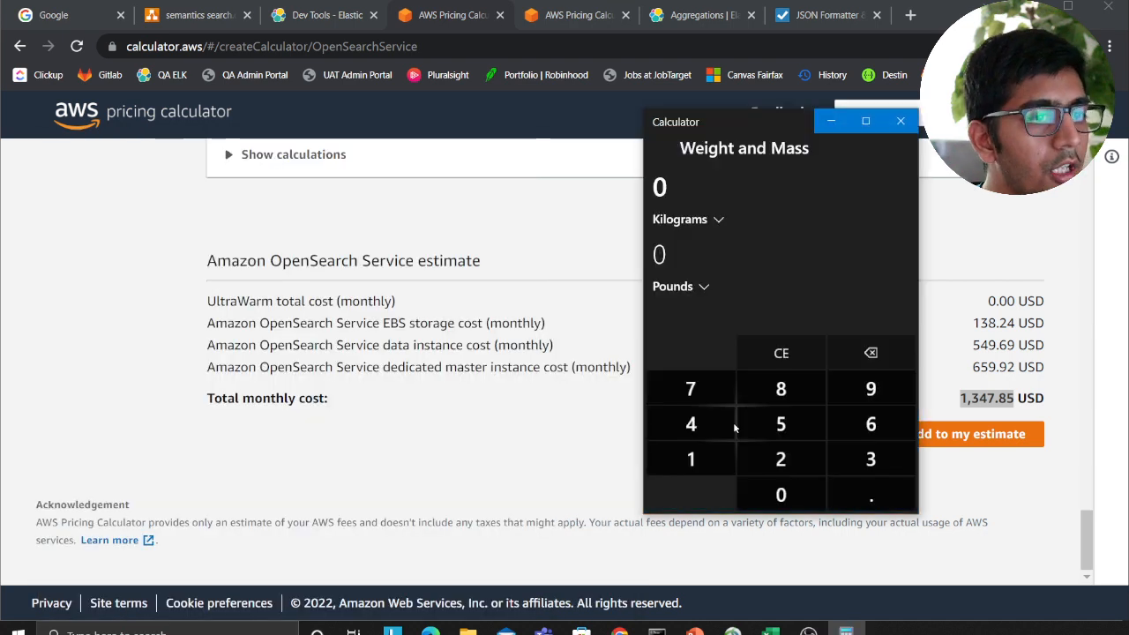
{"action": "left_click", "coordinate": [692, 454]}
{"action": "left_click", "coordinate": [694, 426]}
{"action": "left_click", "coordinate": [760, 484]}
{"action": "left_click", "coordinate": [761, 483]}
{"action": "left_click", "coordinate": [760, 484]}
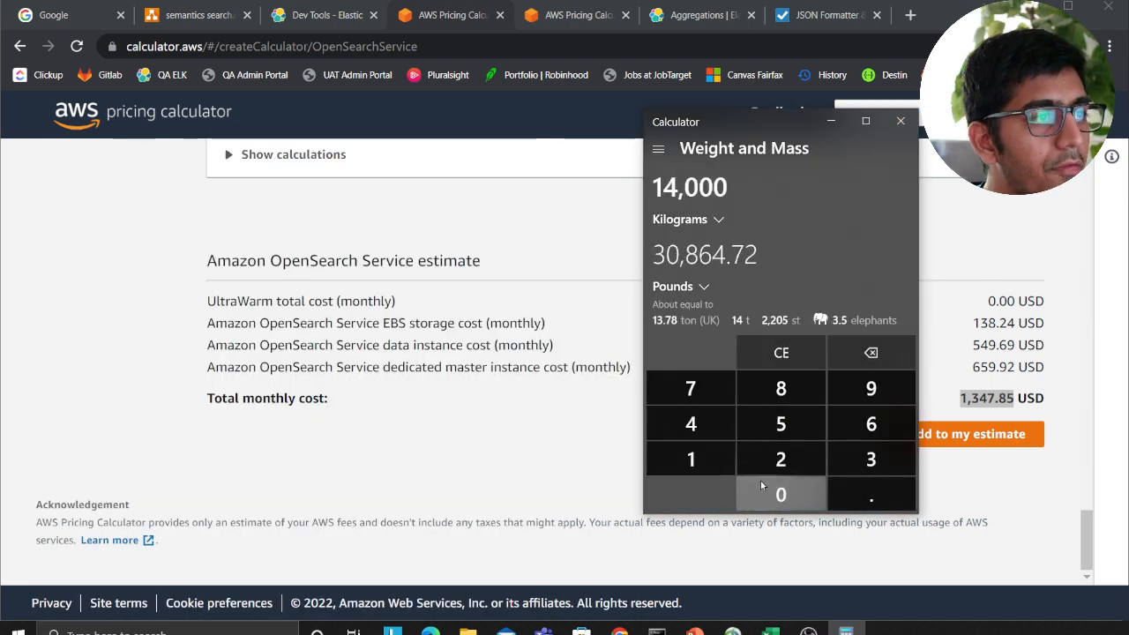
{"action": "left_click", "coordinate": [780, 353]}
{"action": "left_click", "coordinate": [691, 458]}
{"action": "left_click", "coordinate": [691, 423]}
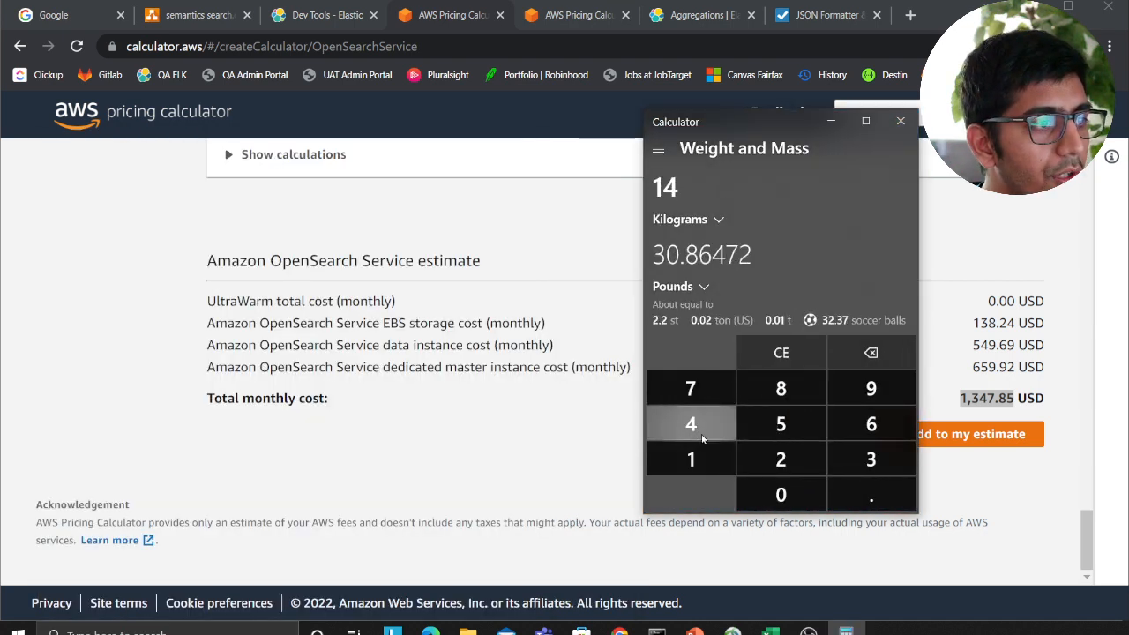
{"action": "left_click", "coordinate": [780, 494]}
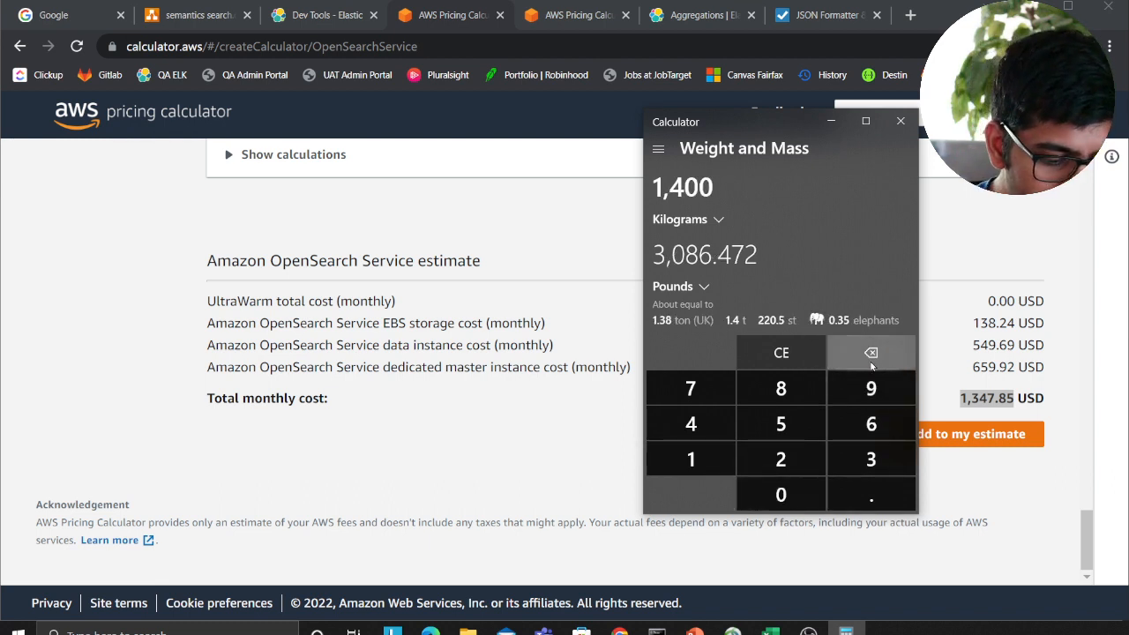
{"action": "type", "text": "12"}
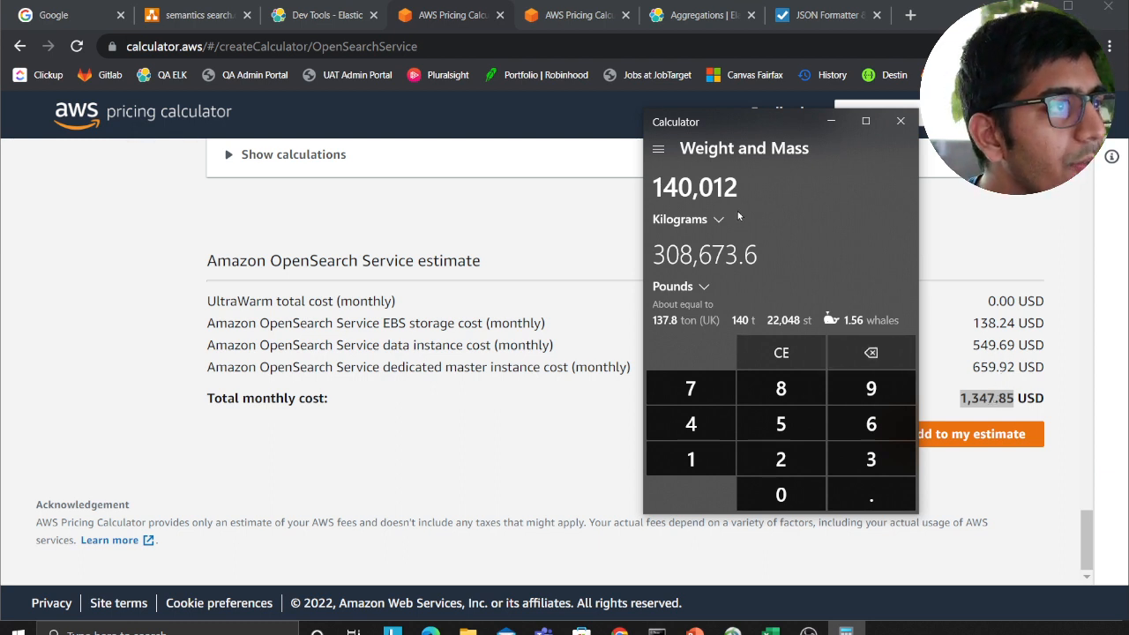
{"action": "left_click_drag", "start_coordinate": [739, 189], "coordinate": [701, 187]}
{"action": "key", "text": "Delete"}
Step: Relaunch Windows Calculator and switch it to Standard mode
{"action": "left_click", "coordinate": [895, 126]}
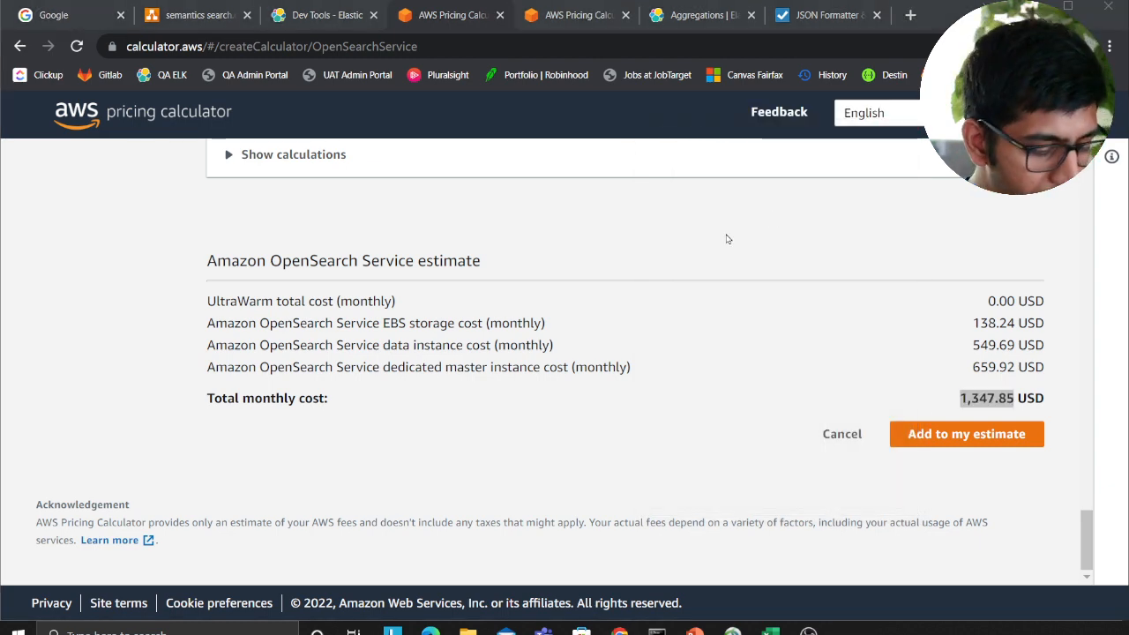
{"action": "key", "text": "super"}
{"action": "type", "text": "cal"}
{"action": "key", "text": "Return"}
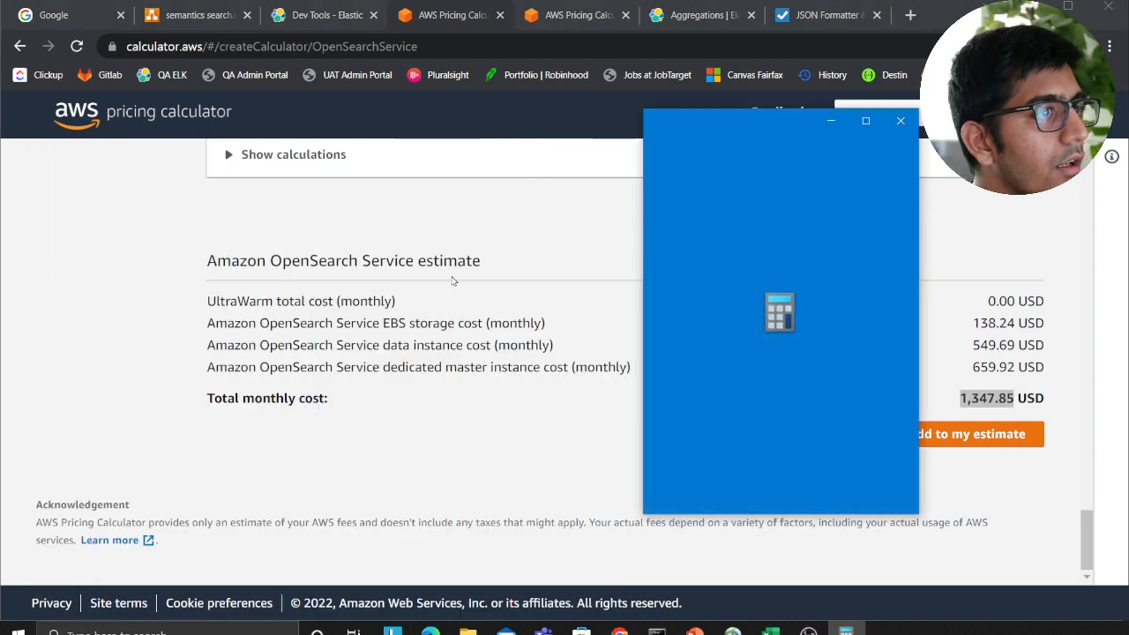
{"action": "left_click", "coordinate": [657, 152]}
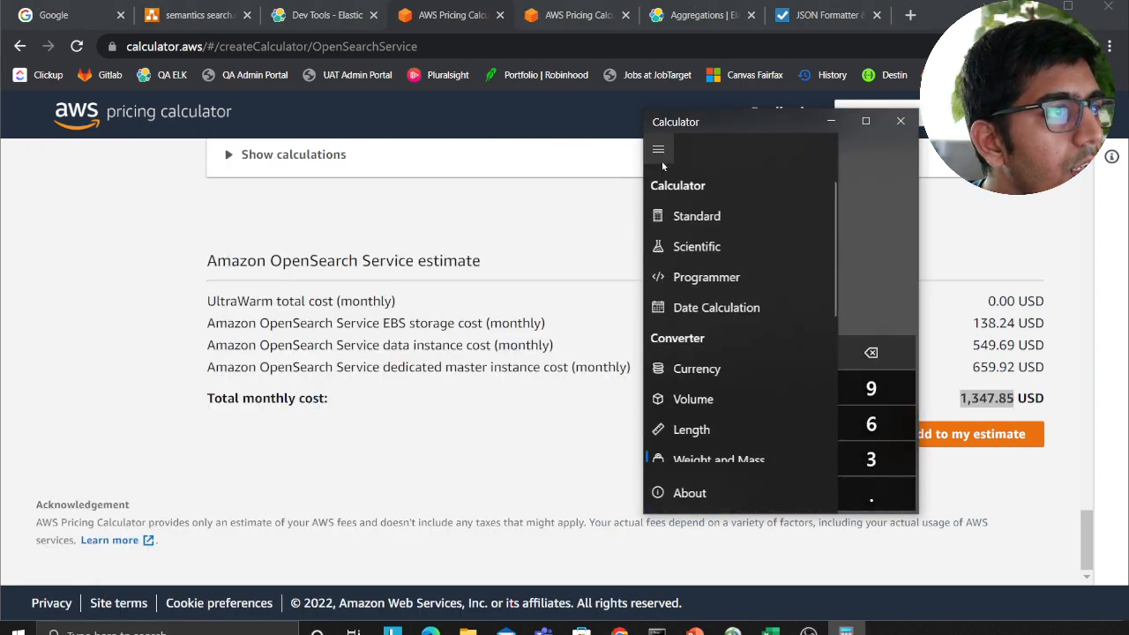
{"action": "left_click", "coordinate": [709, 217]}
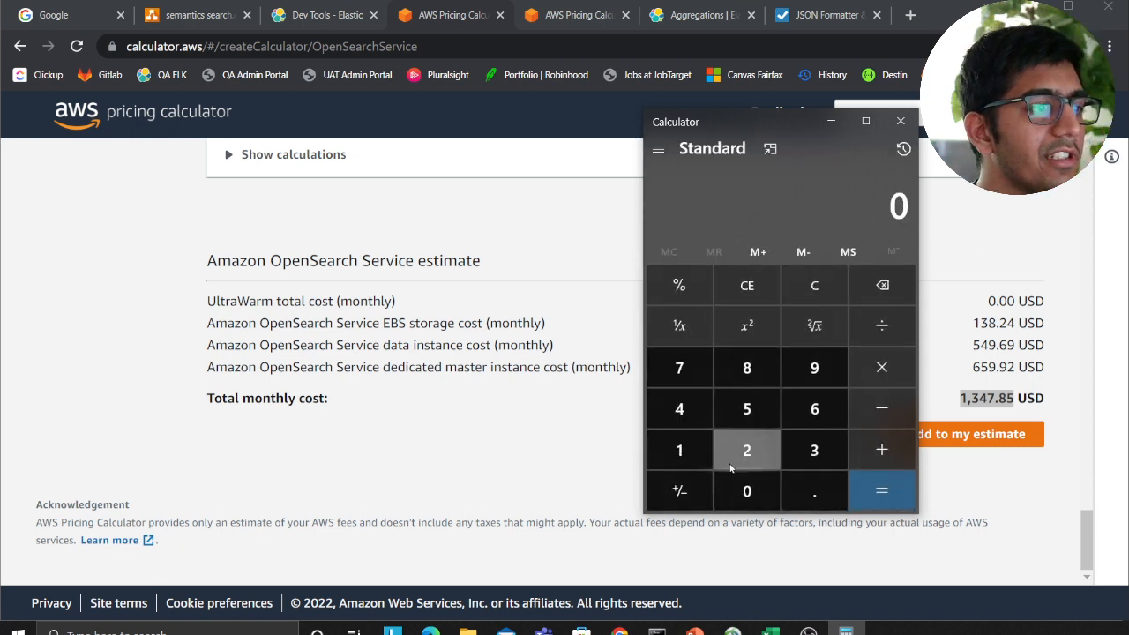
Step: Compute 1400 × 12 = 16,800 as the yearly cost
{"action": "left_click", "coordinate": [686, 452]}
{"action": "left_click", "coordinate": [679, 409]}
{"action": "left_click", "coordinate": [748, 490]}
{"action": "left_click", "coordinate": [747, 490]}
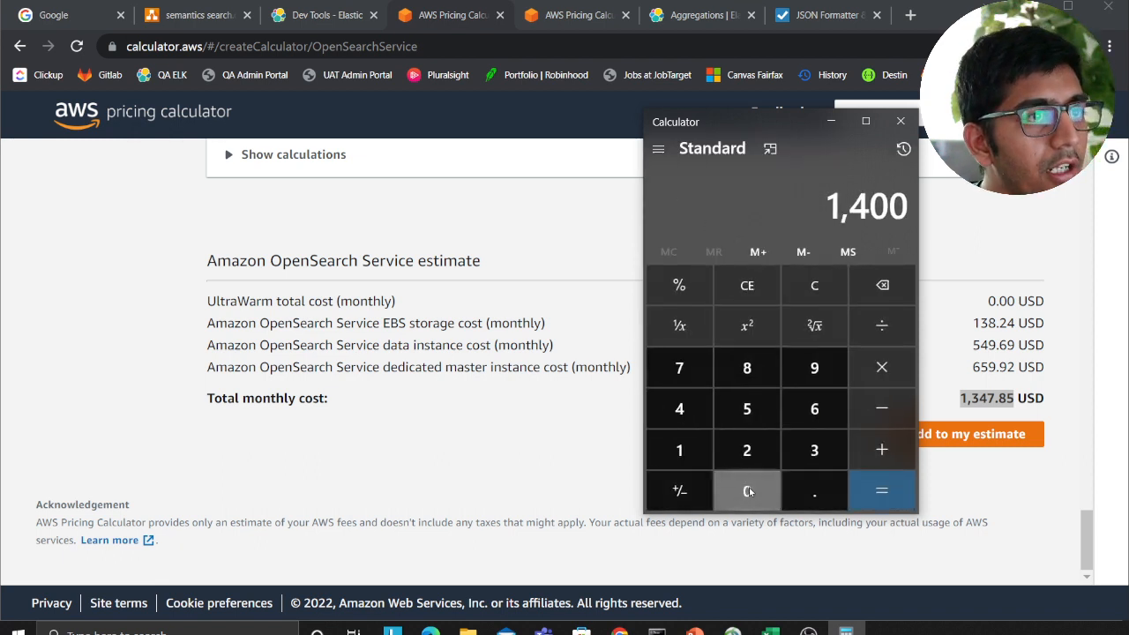
{"action": "left_click", "coordinate": [881, 367]}
{"action": "left_click", "coordinate": [685, 450]}
{"action": "left_click", "coordinate": [746, 450]}
{"action": "left_click", "coordinate": [881, 491]}
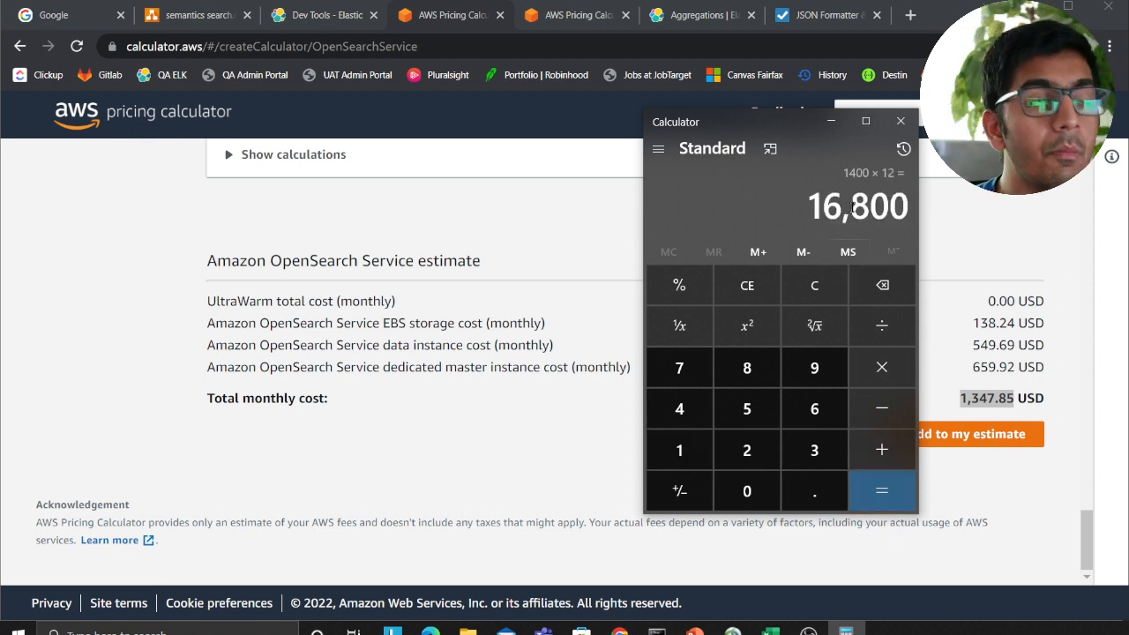
{"action": "left_click_drag", "start_coordinate": [806, 207], "coordinate": [915, 201]}
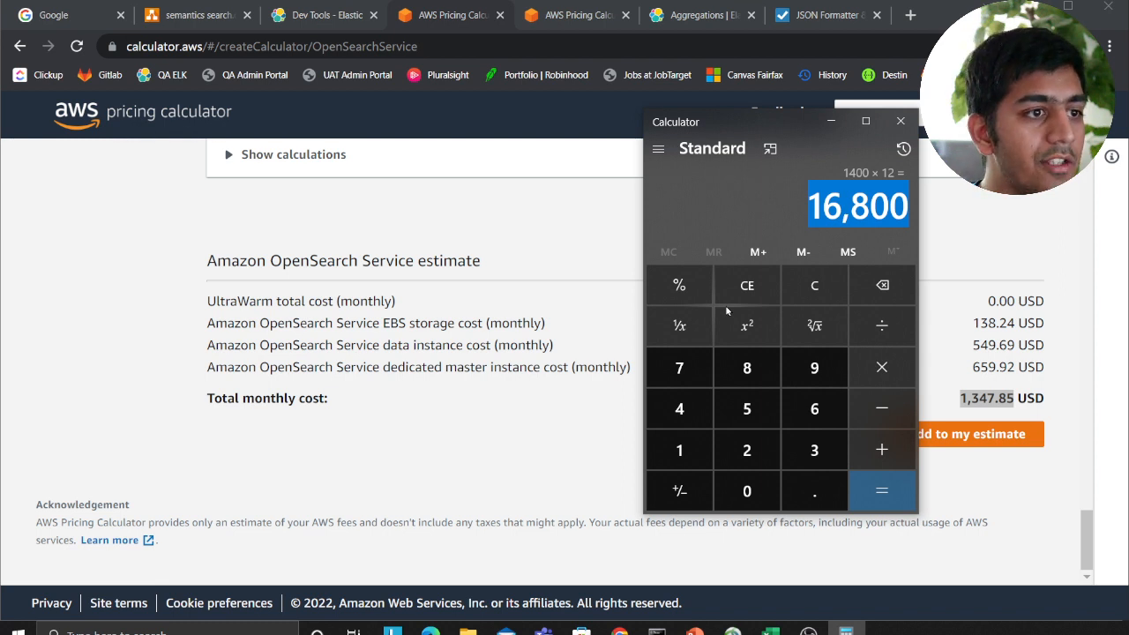
Step: Double it to 33,600, then return to PowerPoint's slide 13 on sizing a large deployment
{"action": "left_click", "coordinate": [881, 367]}
{"action": "left_click", "coordinate": [746, 449]}
{"action": "left_click", "coordinate": [882, 491]}
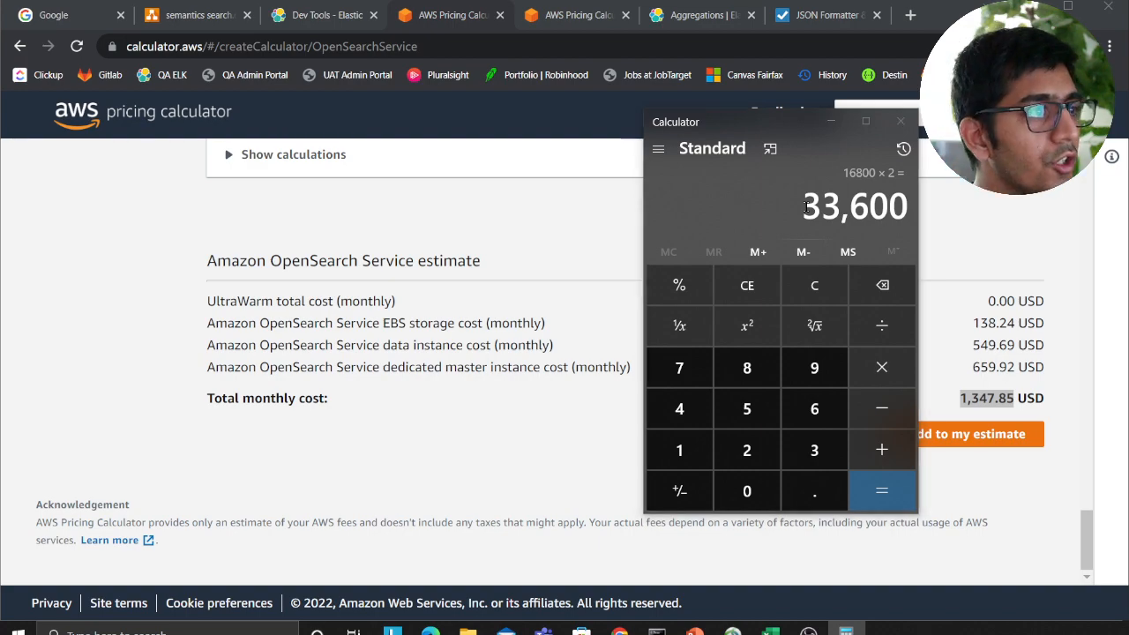
{"action": "key", "text": "alt+Tab"}
{"action": "left_click", "coordinate": [747, 271]}
{"action": "left_click", "coordinate": [84, 441]}
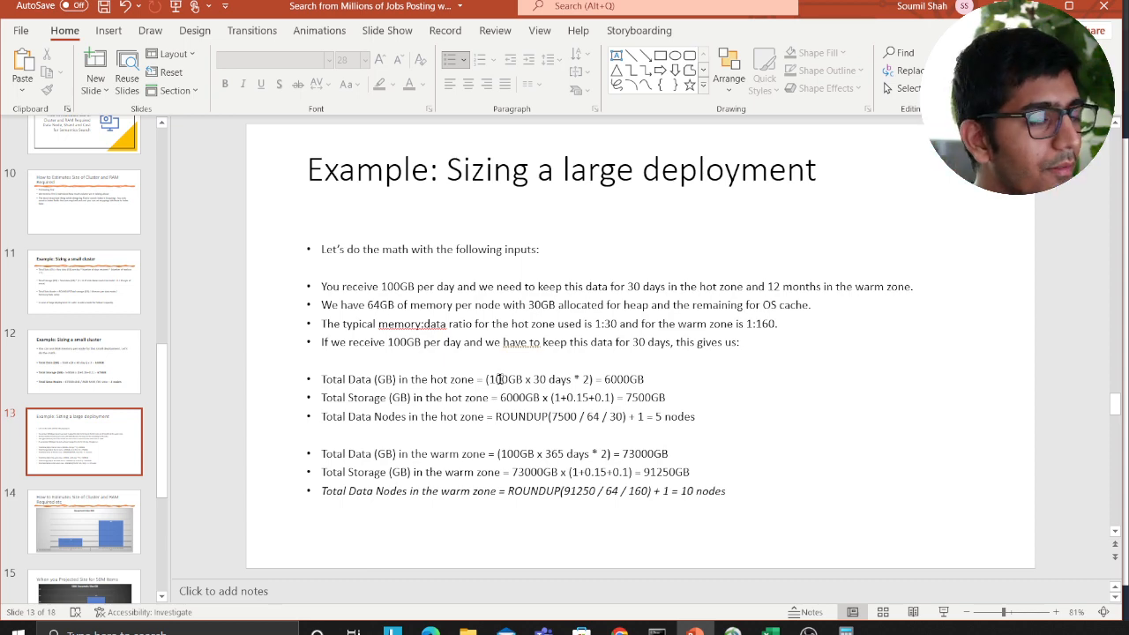
{"action": "scroll", "coordinate": [499, 378], "scroll_direction": "up", "scroll_amount": 5}
{"action": "scroll", "coordinate": [352, 338], "scroll_direction": "down", "scroll_amount": 4}
{"action": "scroll", "coordinate": [352, 338], "scroll_direction": "up", "scroll_amount": 2}
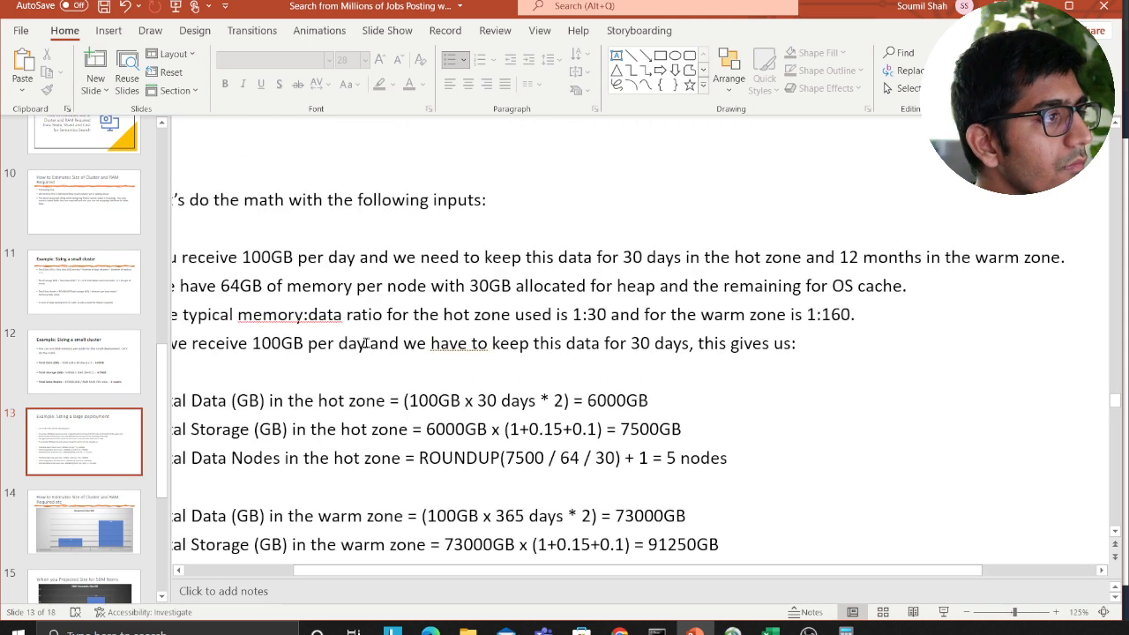
{"action": "left_click_drag", "start_coordinate": [434, 573], "coordinate": [369, 573]}
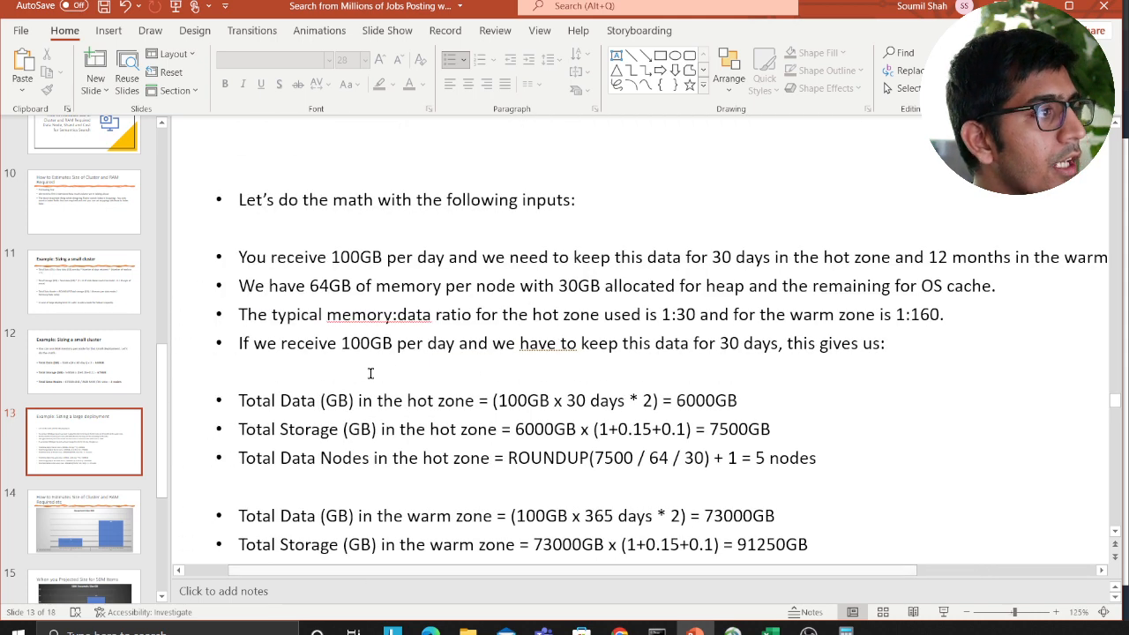
{"action": "left_click", "coordinate": [330, 256]}
{"action": "left_click_drag", "start_coordinate": [271, 256], "coordinate": [448, 259]}
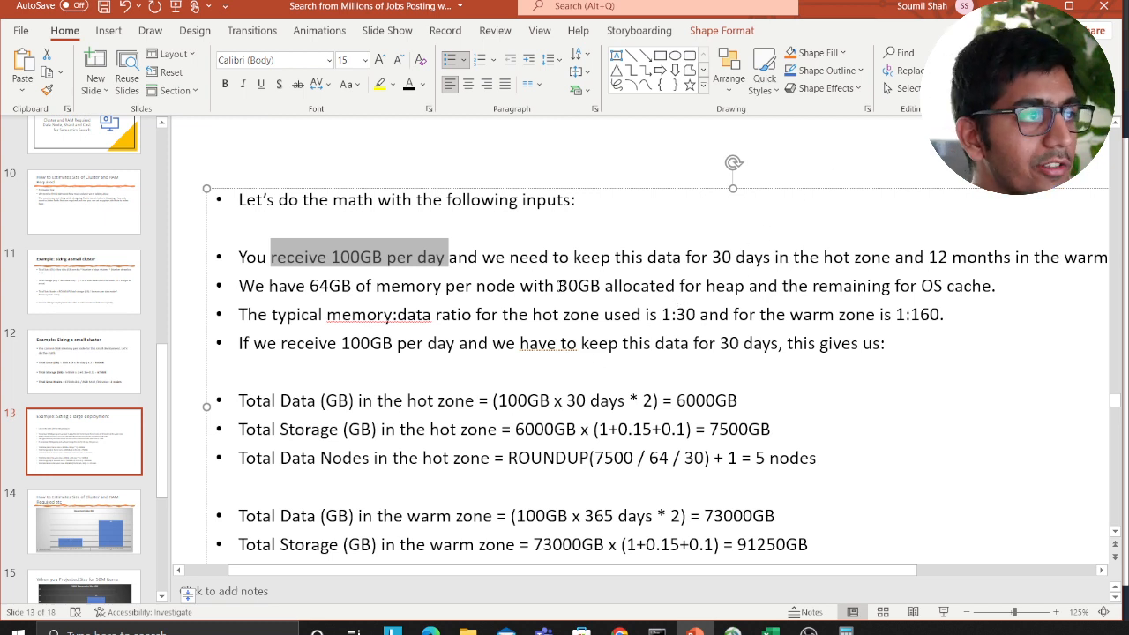
{"action": "left_click_drag", "start_coordinate": [586, 258], "coordinate": [734, 258]}
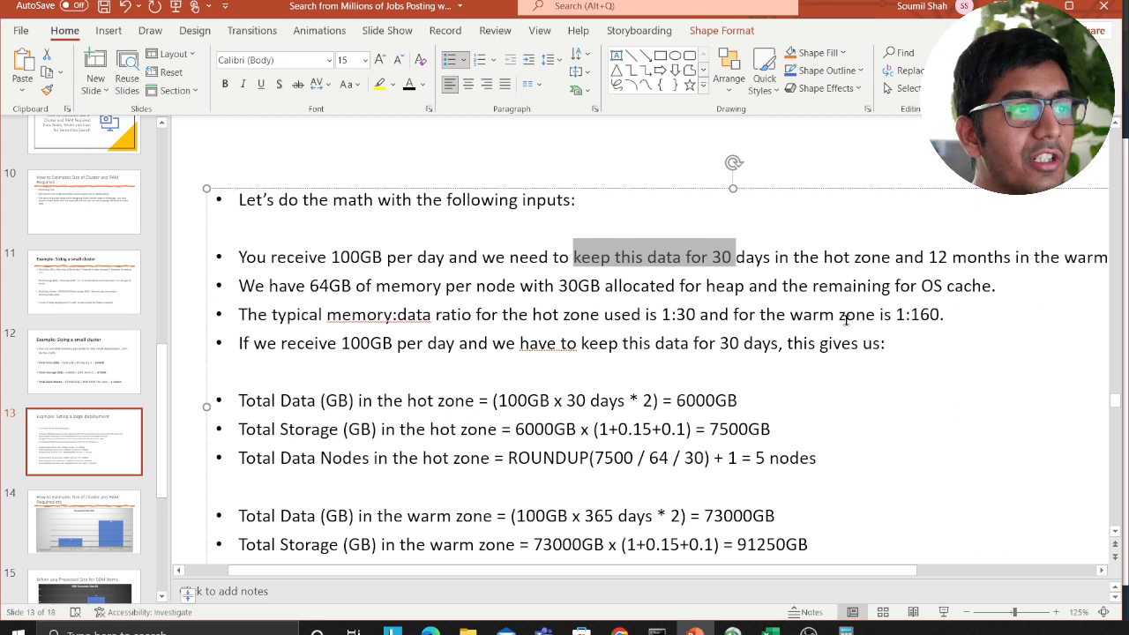
{"action": "left_click_drag", "start_coordinate": [286, 285], "coordinate": [448, 284]}
{"action": "left_click", "coordinate": [377, 314]}
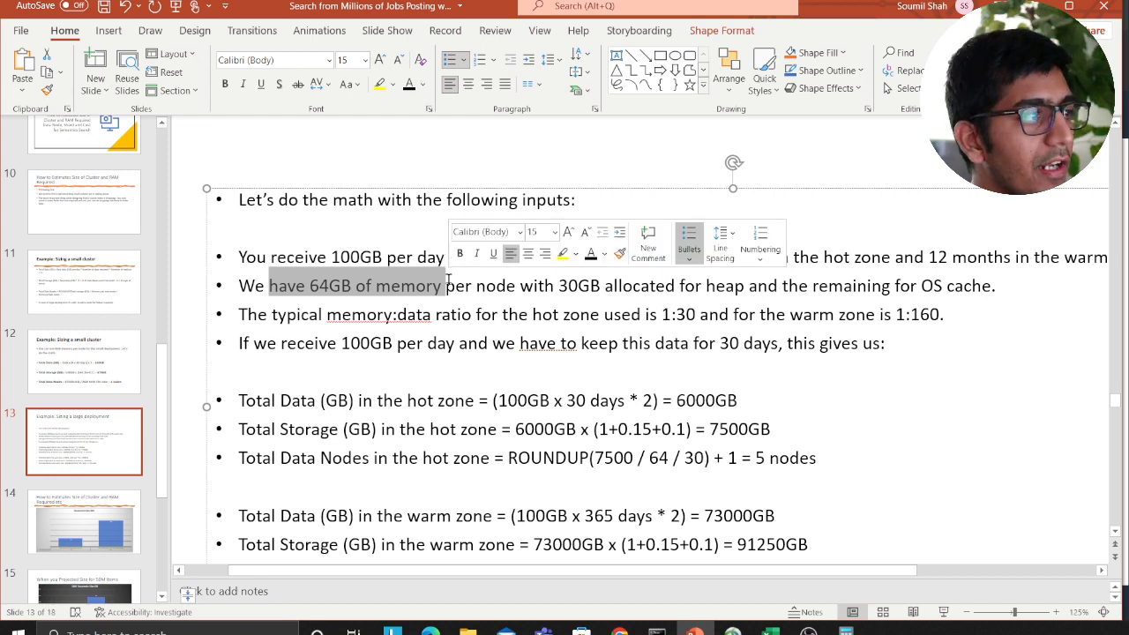
{"action": "mouse_move", "coordinate": [297, 402]}
{"action": "left_mouse_down"}
{"action": "mouse_move", "coordinate": [497, 418]}
{"action": "mouse_move", "coordinate": [679, 416]}
{"action": "left_mouse_up"}
{"action": "left_click", "coordinate": [619, 514]}
{"action": "left_click_drag", "start_coordinate": [498, 401], "coordinate": [743, 402]}
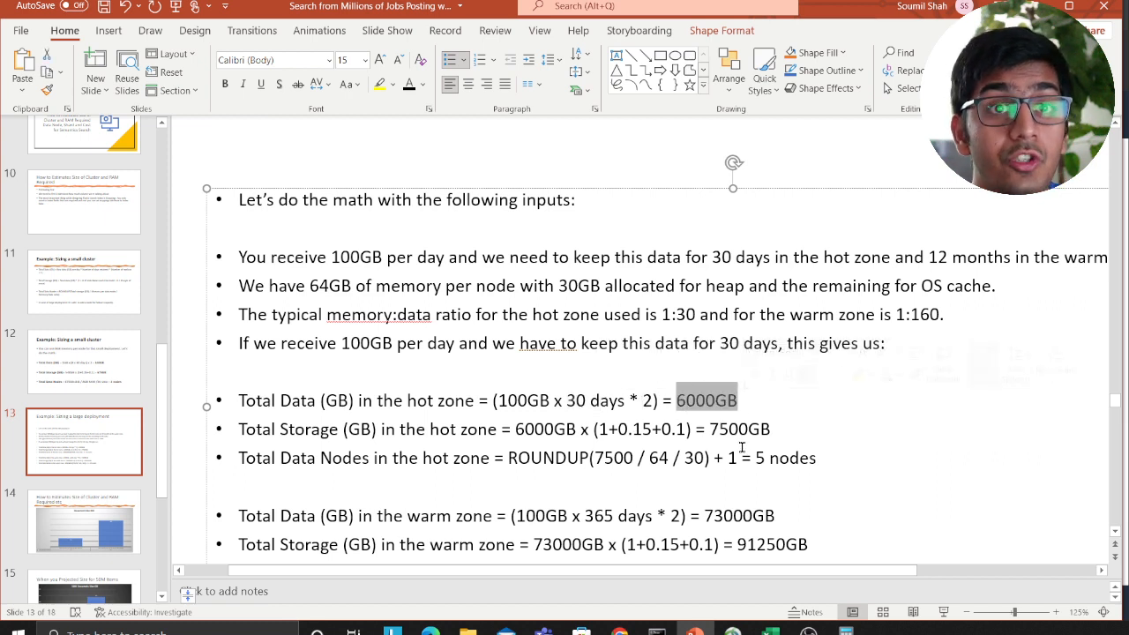
{"action": "left_click_drag", "start_coordinate": [278, 430], "coordinate": [336, 430]}
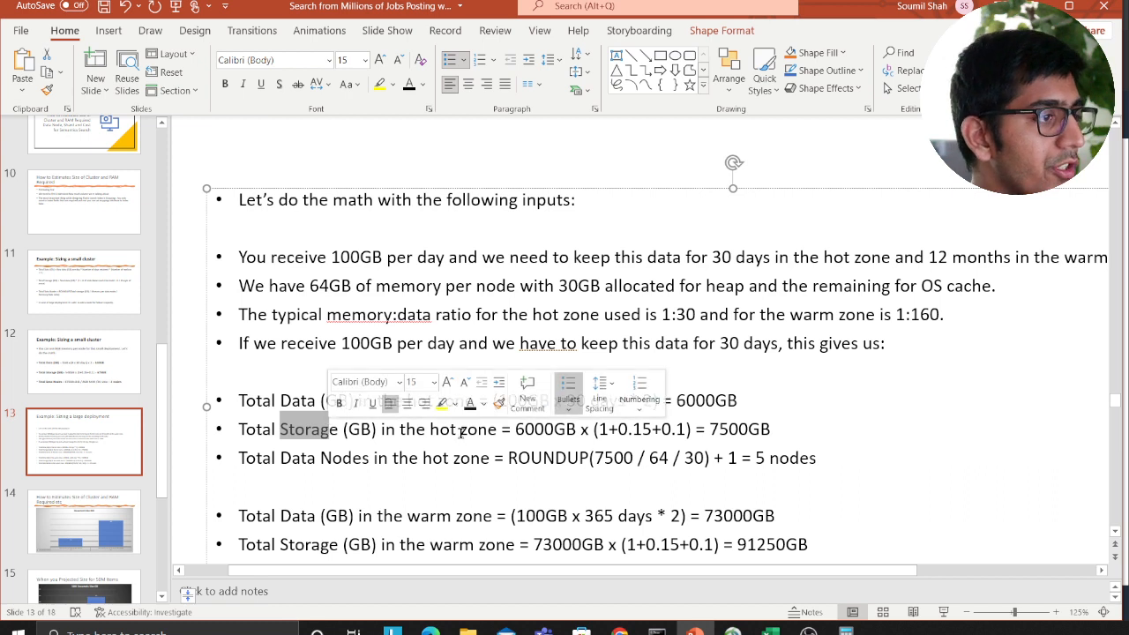
{"action": "left_click_drag", "start_coordinate": [528, 432], "coordinate": [791, 428]}
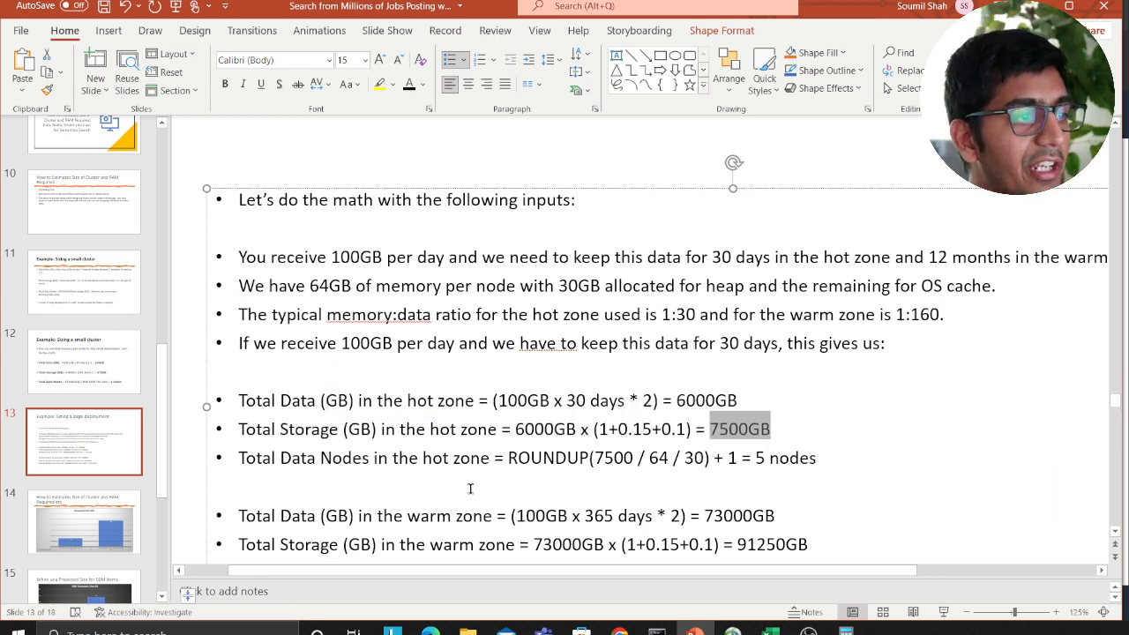
{"action": "left_click_drag", "start_coordinate": [240, 459], "coordinate": [830, 460]}
{"action": "left_click", "coordinate": [758, 461]}
Step: Open the second estimate tab and review 5 c4 8xlarge.search data nodes (36 vCPU, 60 GiB) at 8,566.55 USD monthly
{"action": "key", "text": "alt+Tab"}
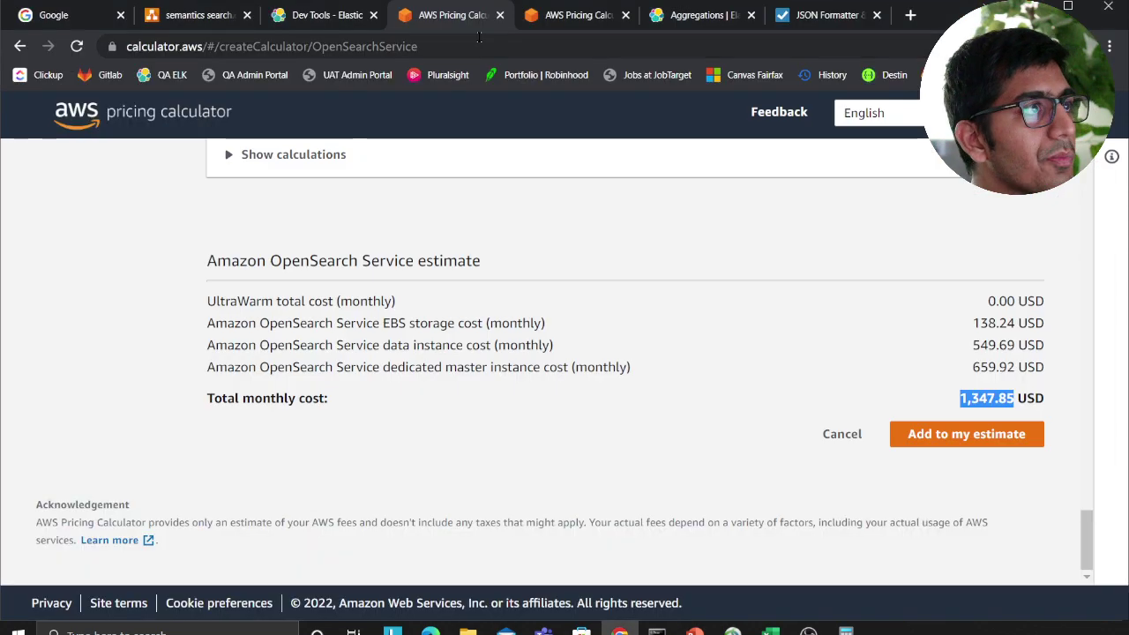
{"action": "left_click", "coordinate": [569, 15]}
{"action": "scroll", "coordinate": [446, 310], "scroll_direction": "up", "scroll_amount": 10}
{"action": "scroll", "coordinate": [443, 315], "scroll_direction": "up", "scroll_amount": 10}
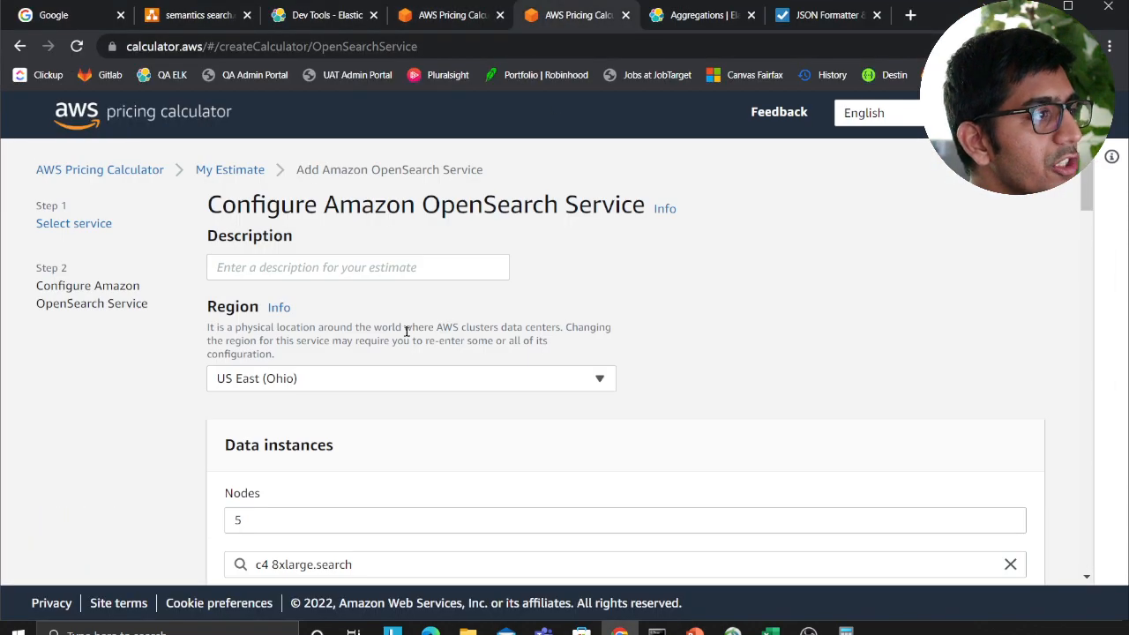
{"action": "scroll", "coordinate": [370, 350], "scroll_direction": "down", "scroll_amount": 2}
{"action": "scroll", "coordinate": [312, 375], "scroll_direction": "down", "scroll_amount": 1}
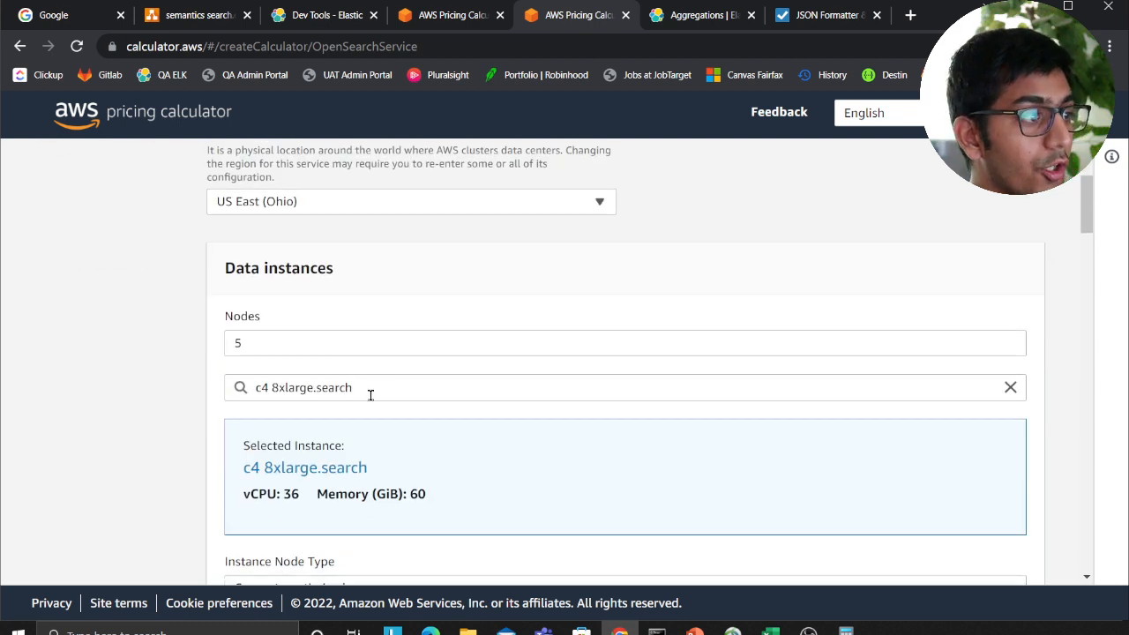
{"action": "left_click", "coordinate": [260, 346]}
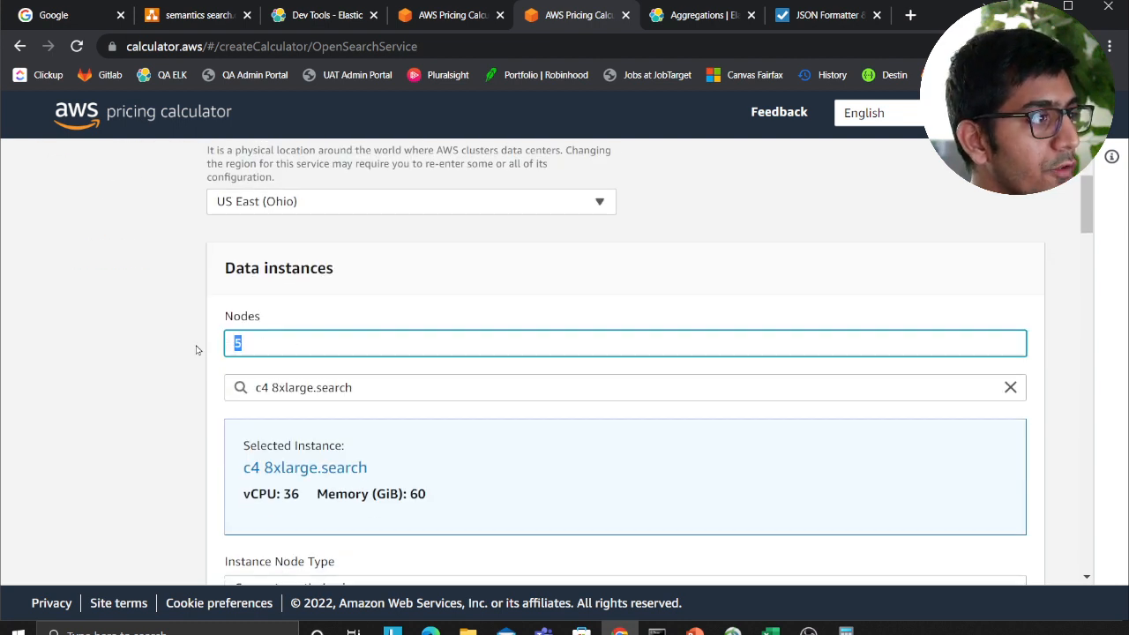
{"action": "scroll", "coordinate": [197, 350], "scroll_direction": "down", "scroll_amount": 2}
{"action": "double_click", "coordinate": [413, 319]}
{"action": "left_click_drag", "start_coordinate": [283, 319], "coordinate": [321, 330]}
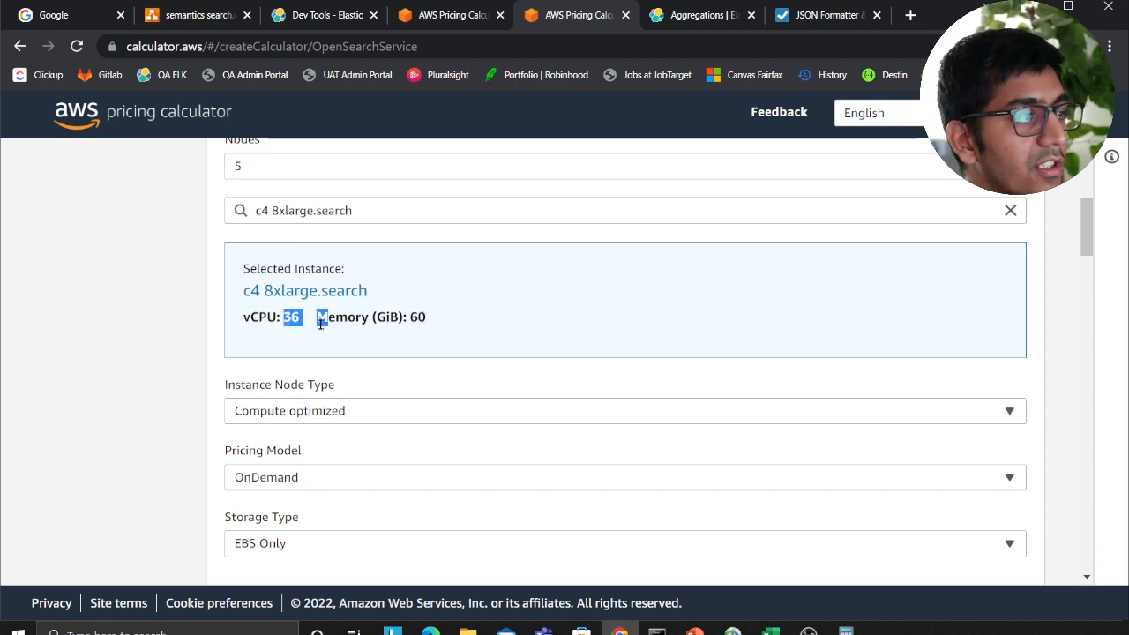
{"action": "scroll", "coordinate": [319, 352], "scroll_direction": "down", "scroll_amount": 2}
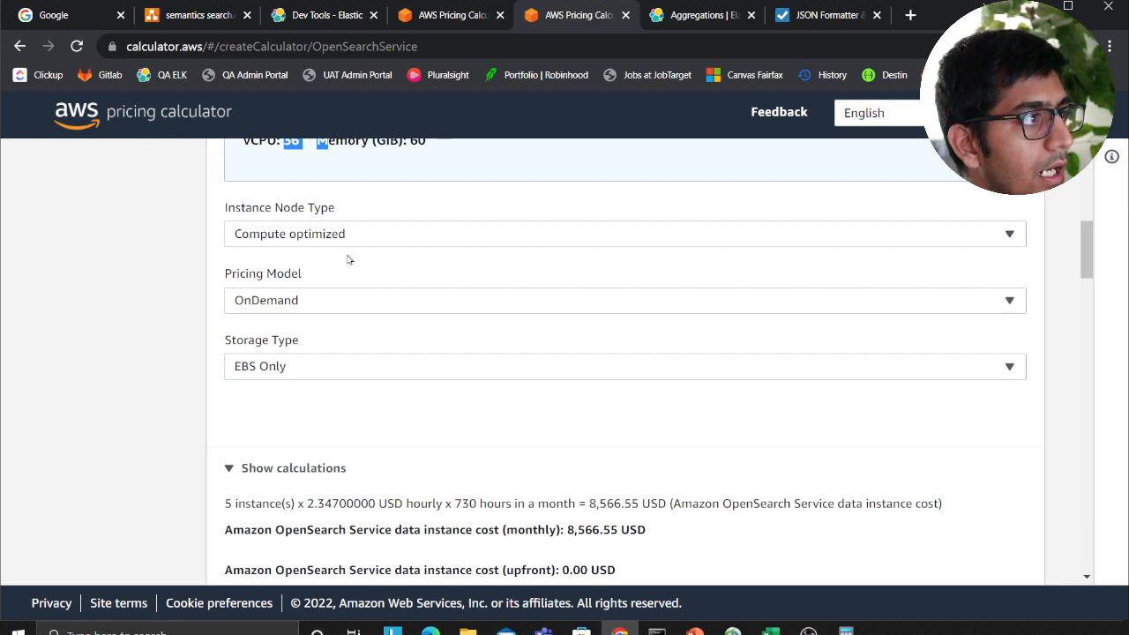
{"action": "scroll", "coordinate": [353, 326], "scroll_direction": "down", "scroll_amount": 2}
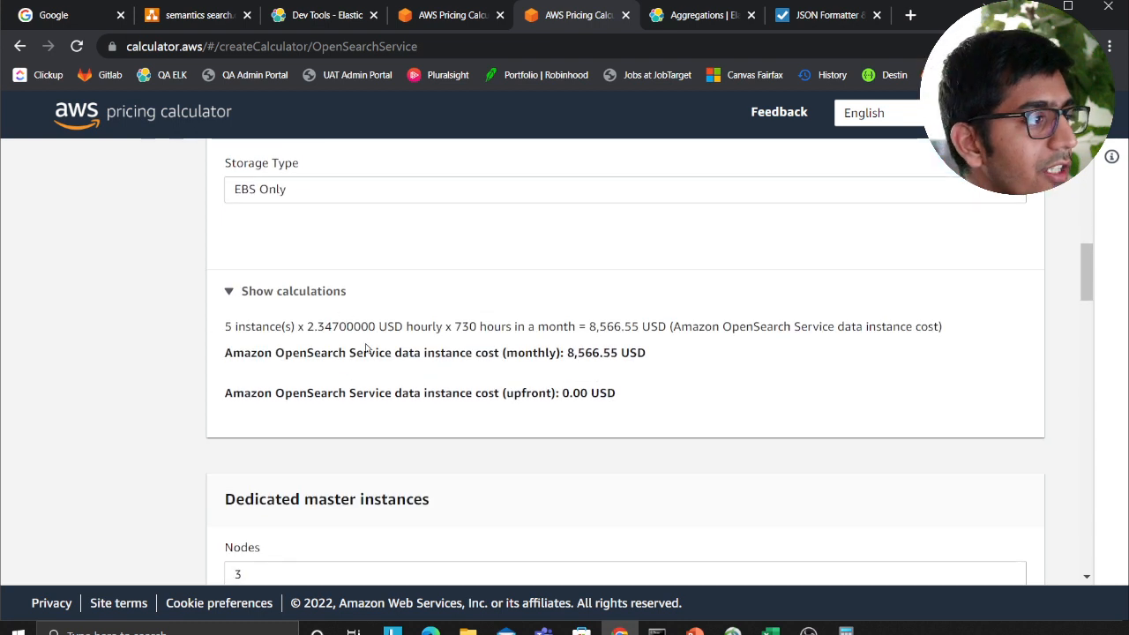
{"action": "left_click_drag", "start_coordinate": [561, 352], "coordinate": [637, 353]}
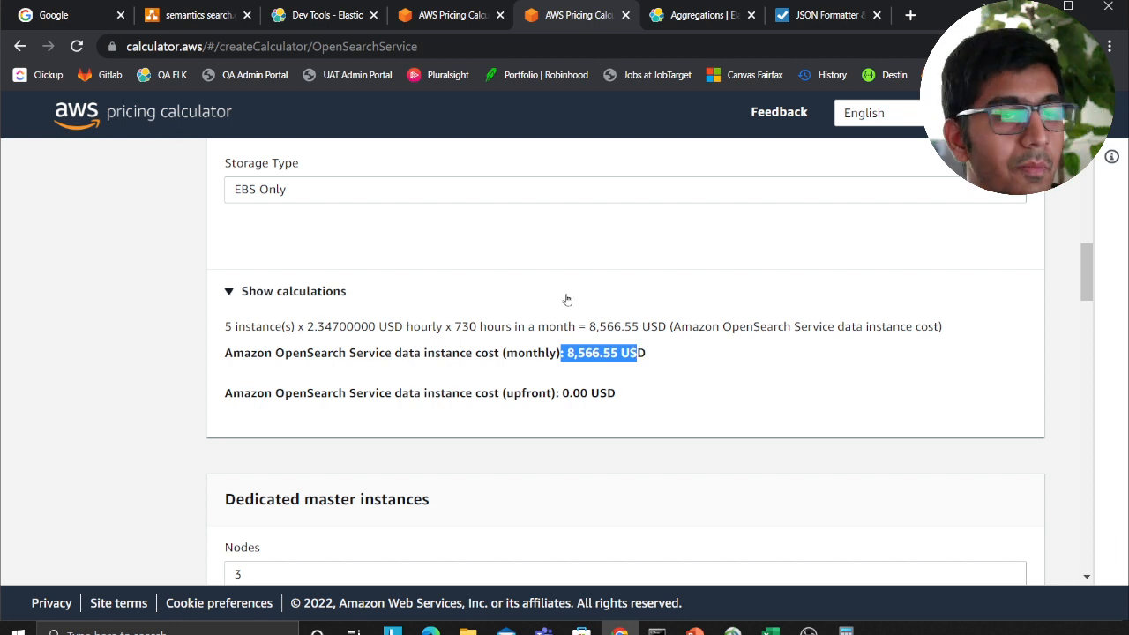
{"action": "scroll", "coordinate": [511, 300], "scroll_direction": "down", "scroll_amount": 2}
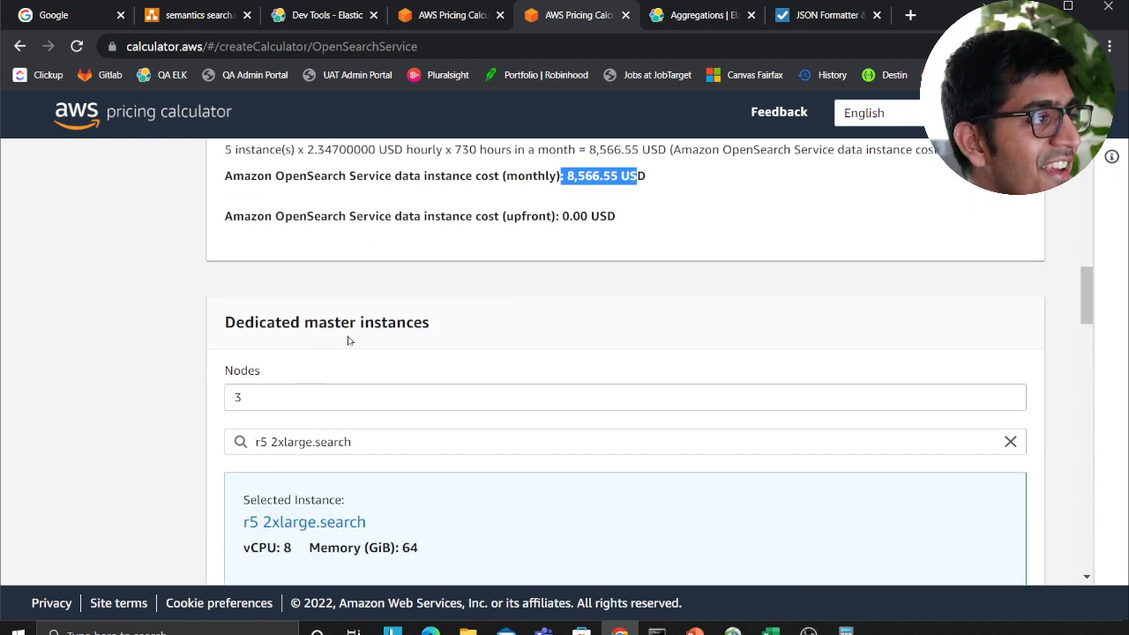
{"action": "scroll", "coordinate": [348, 340], "scroll_direction": "down", "scroll_amount": 2}
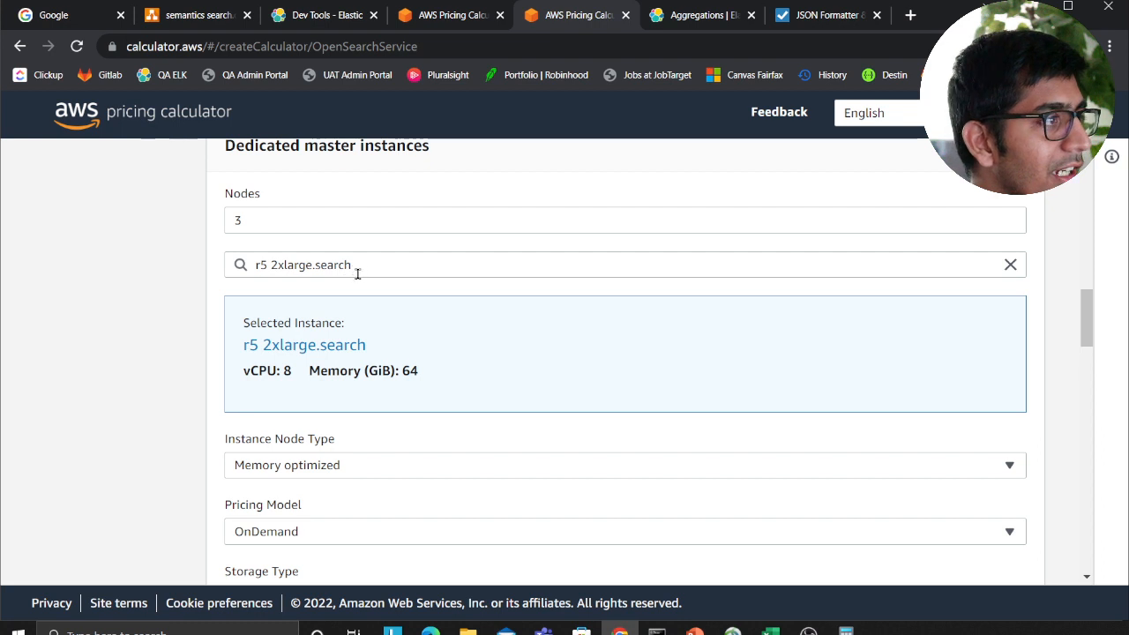
Step: Set the dedicated masters to c6g 2xlarge.search and move to the storage amount field
{"action": "left_click", "coordinate": [413, 266]}
{"action": "key", "text": "ctrl+a"}
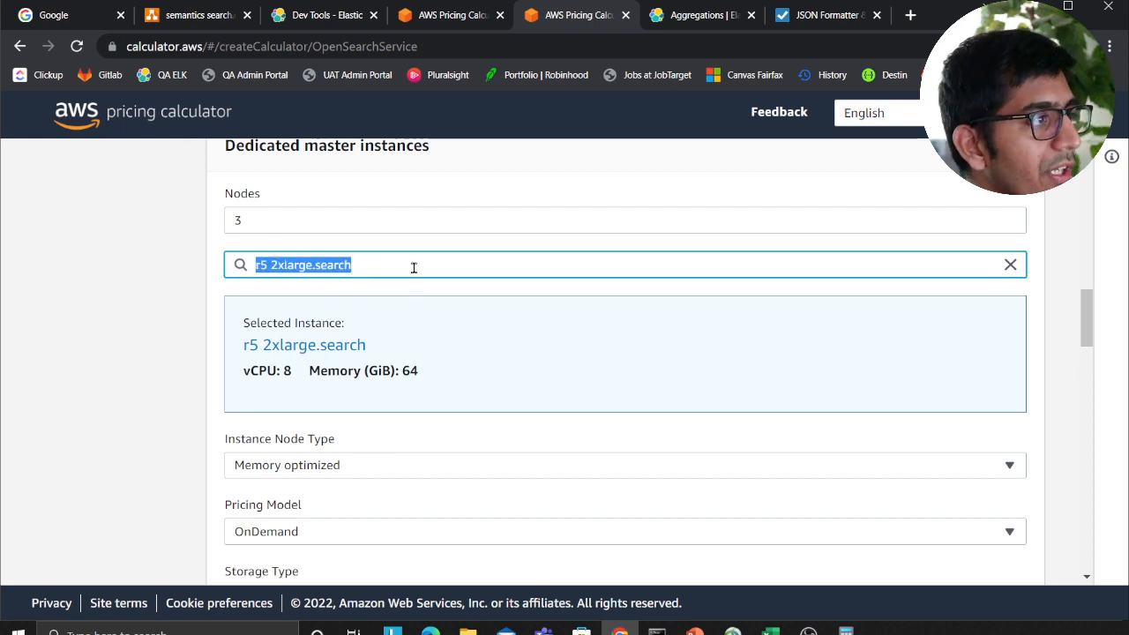
{"action": "key", "text": "BackSpace"}
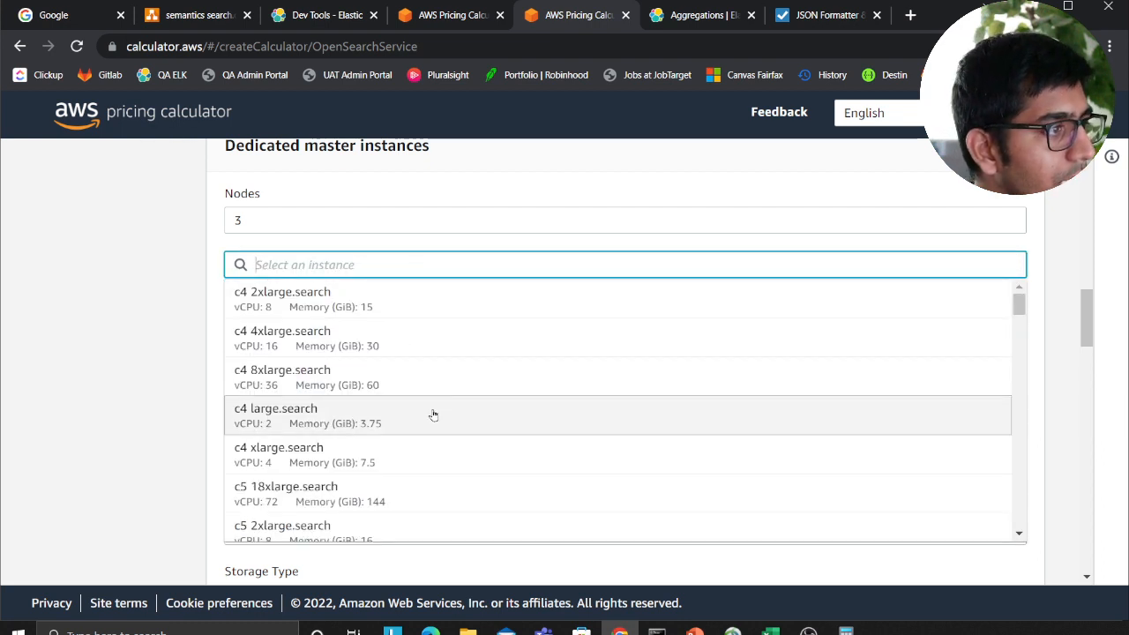
{"action": "scroll", "coordinate": [433, 414], "scroll_direction": "down", "scroll_amount": 3}
{"action": "left_click", "coordinate": [430, 414]}
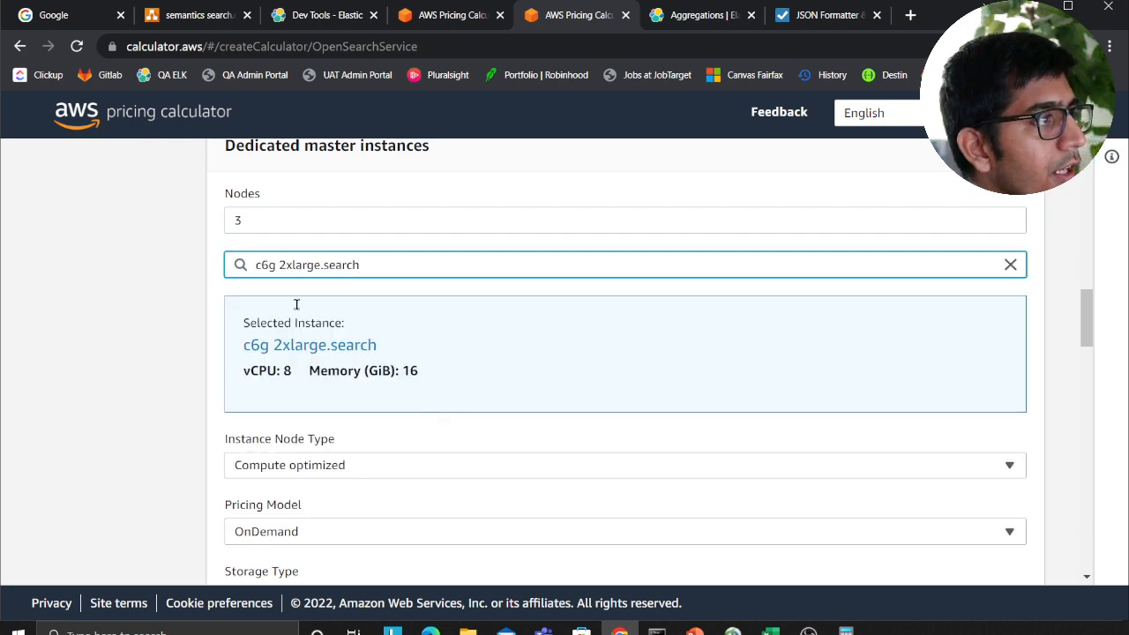
{"action": "scroll", "coordinate": [317, 379], "scroll_direction": "down", "scroll_amount": 2}
{"action": "scroll", "coordinate": [441, 414], "scroll_direction": "down", "scroll_amount": 2}
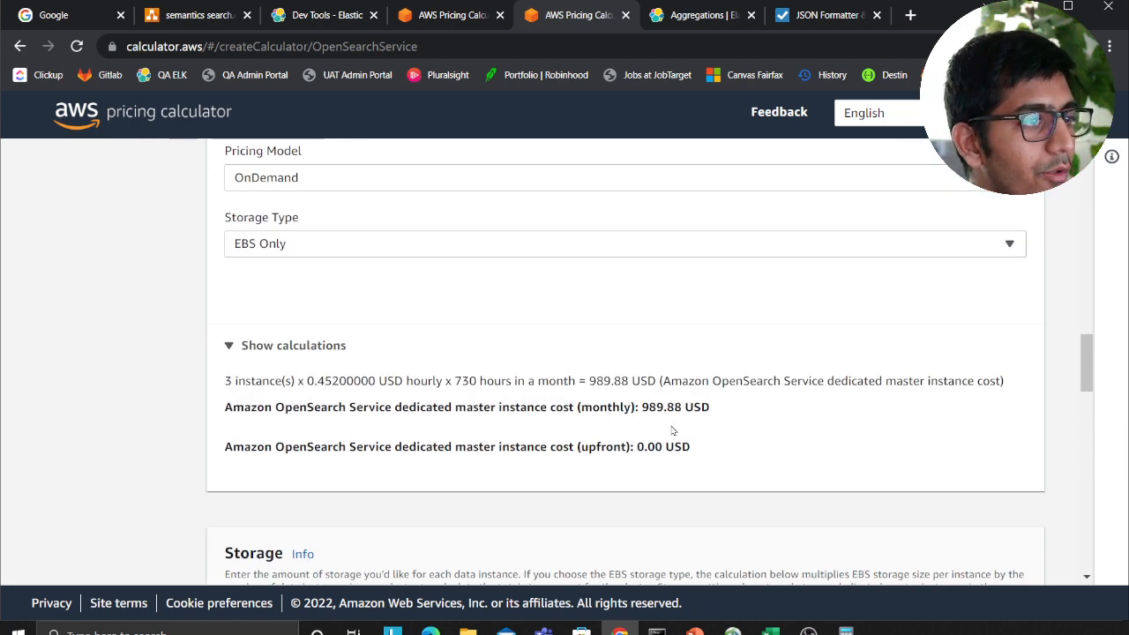
{"action": "scroll", "coordinate": [618, 415], "scroll_direction": "down", "scroll_amount": 3}
{"action": "scroll", "coordinate": [520, 401], "scroll_direction": "down", "scroll_amount": 1}
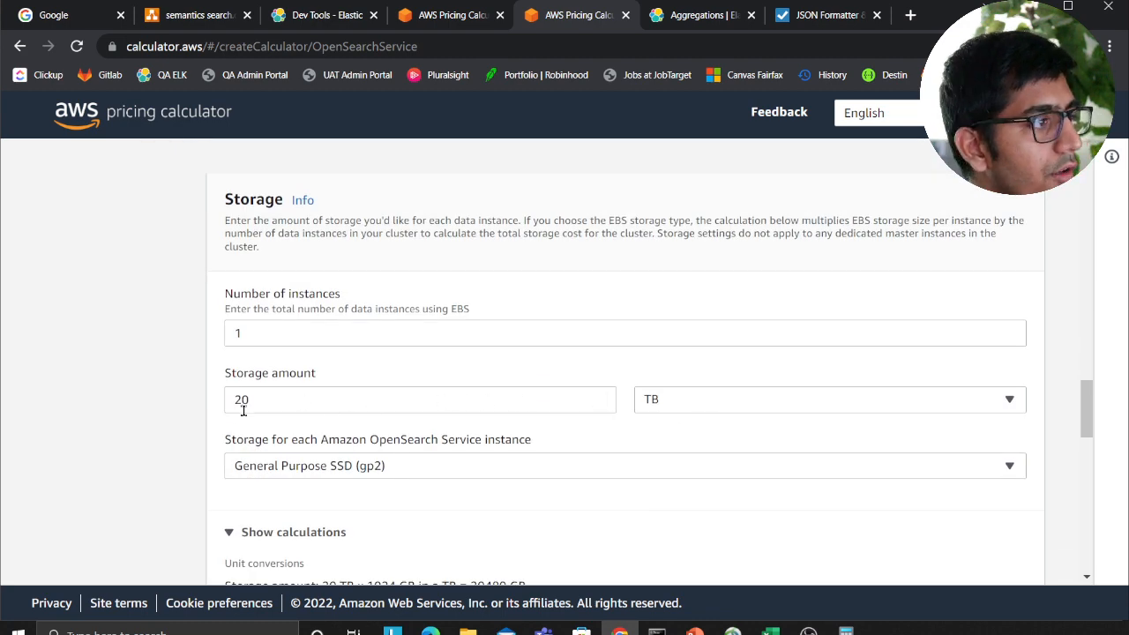
{"action": "left_click", "coordinate": [365, 401]}
Step: Check the 20 TB storage against the slide, then Google '6000 GB to TB' in a new tab
{"action": "double_click", "coordinate": [388, 401]}
{"action": "key", "text": "alt+Tab"}
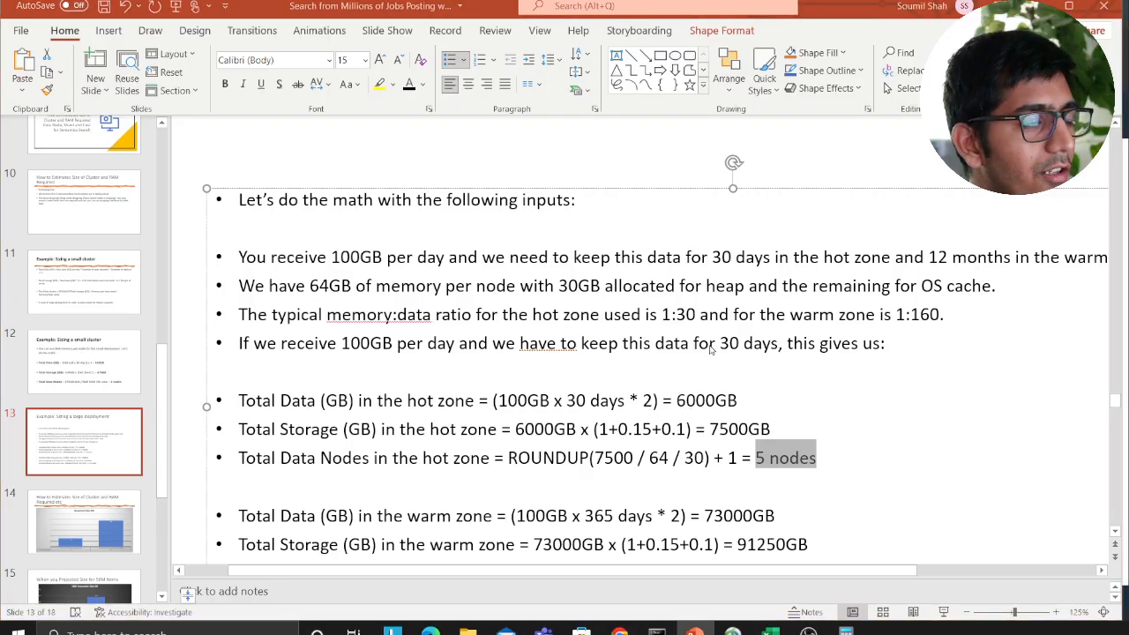
{"action": "key", "text": "alt+Tab"}
{"action": "left_click", "coordinate": [910, 15]}
{"action": "type", "text": "google.com"}
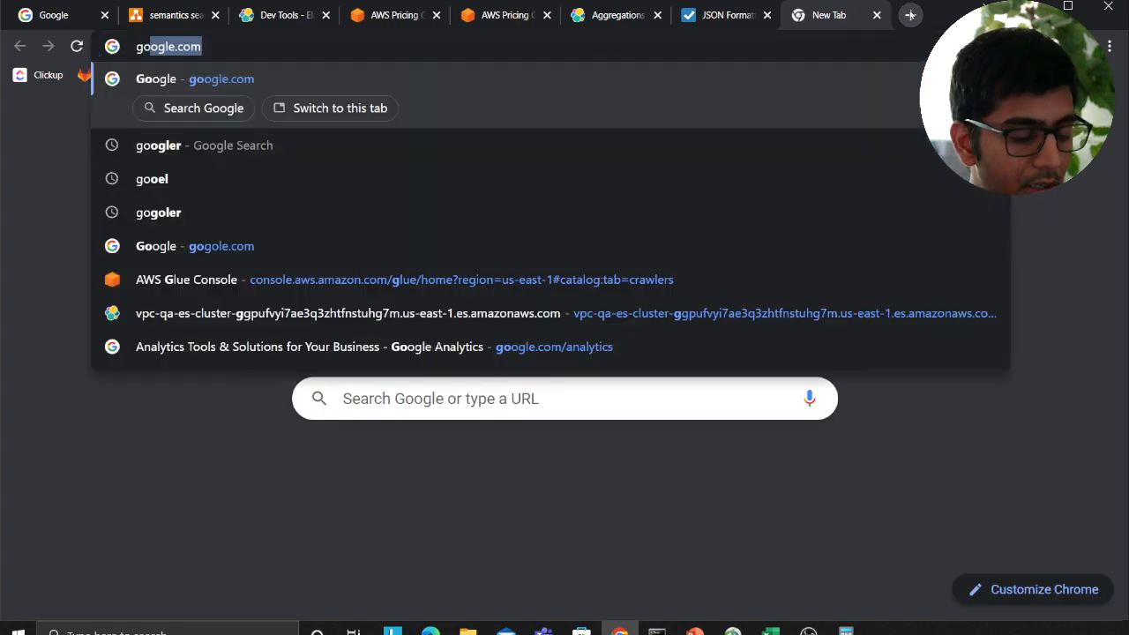
{"action": "key", "text": "Return"}
{"action": "type", "text": "00"}
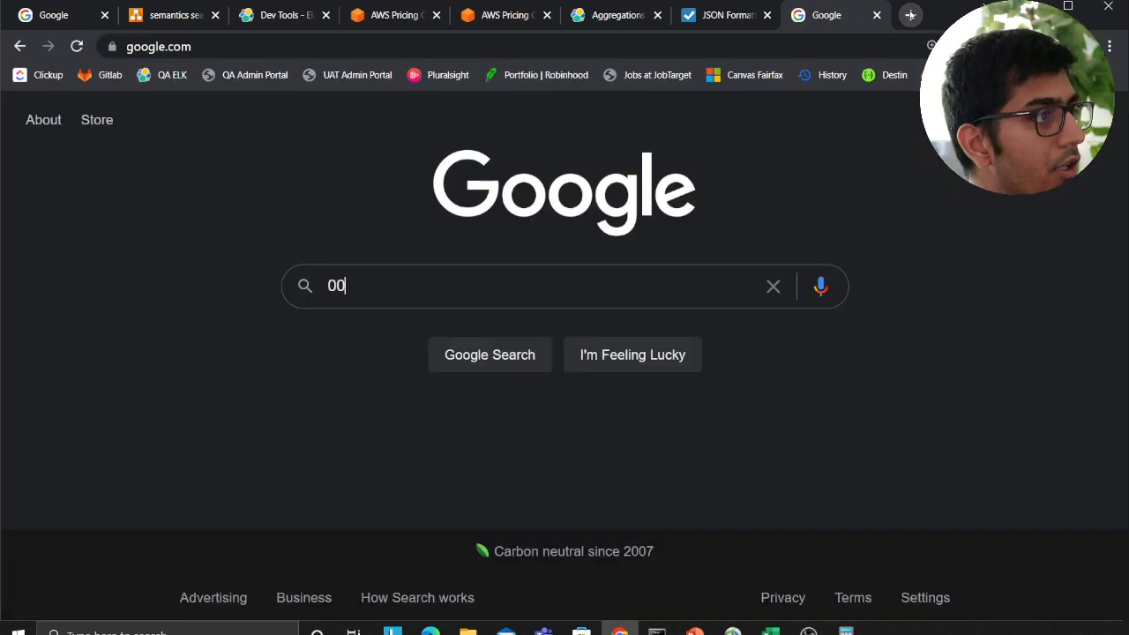
{"action": "type", "text": "0"}
{"action": "key", "text": "BackSpace"}
{"action": "key", "text": "BackSpace"}
{"action": "key", "text": "BackSpace"}
{"action": "type", "text": "6000 "}
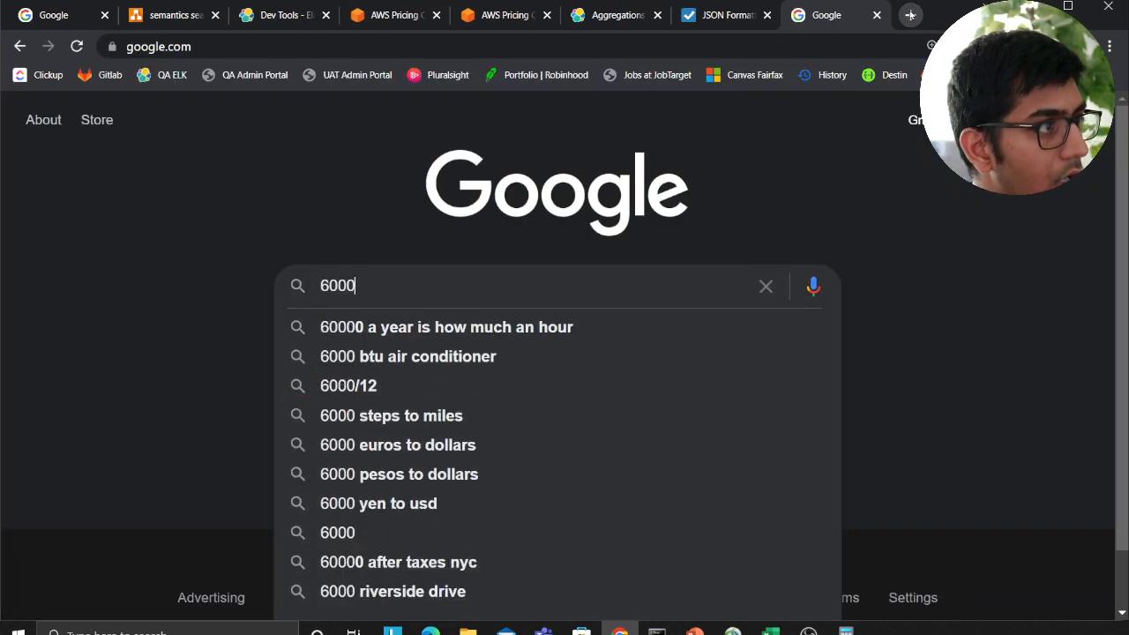
{"action": "type", "text": "GB to ZTB"}
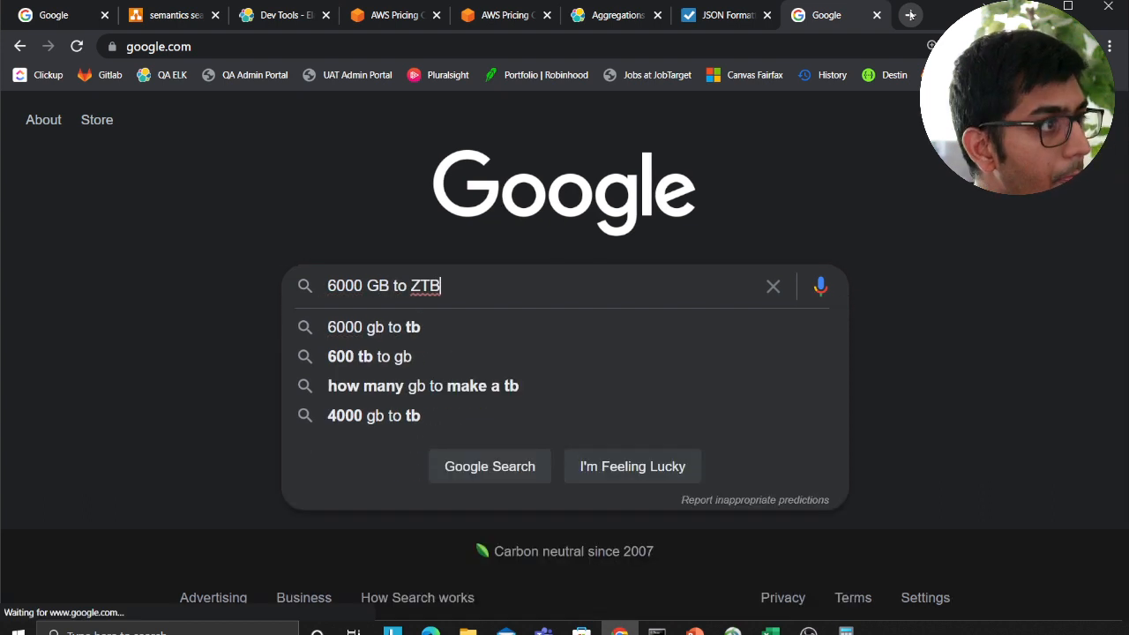
{"action": "key", "text": "BackSpace"}
{"action": "key", "text": "BackSpace"}
{"action": "key", "text": "BackSpace"}
{"action": "type", "text": "TB"}
{"action": "key", "text": "Return"}
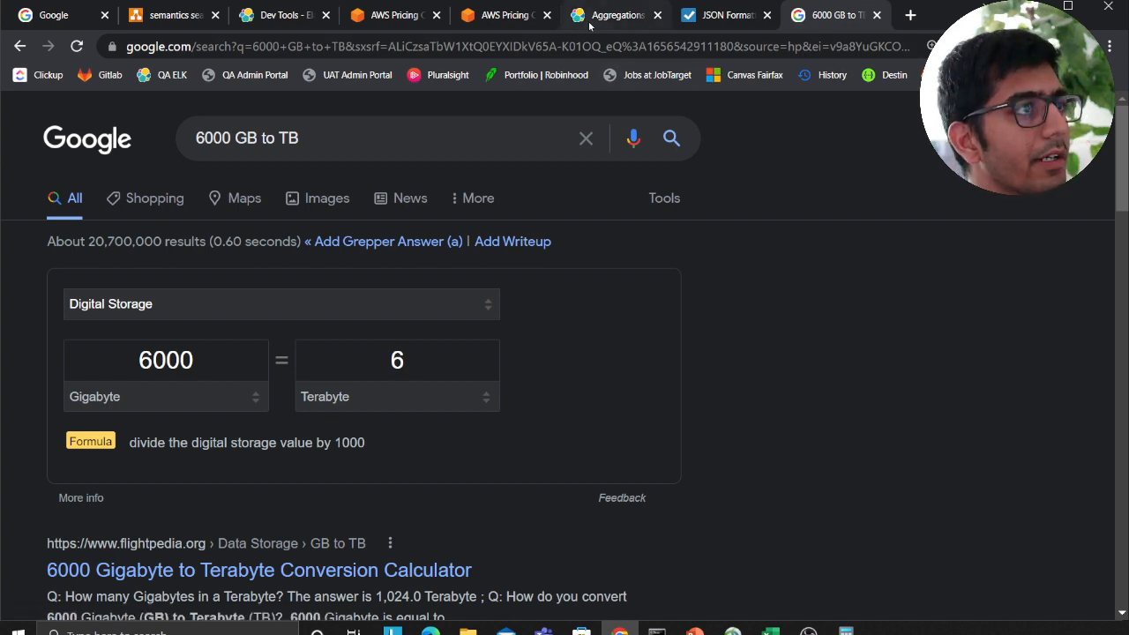
Step: Return to the AWS estimate tab to read the 10,385.87 USD total monthly cost
{"action": "left_click", "coordinate": [490, 16]}
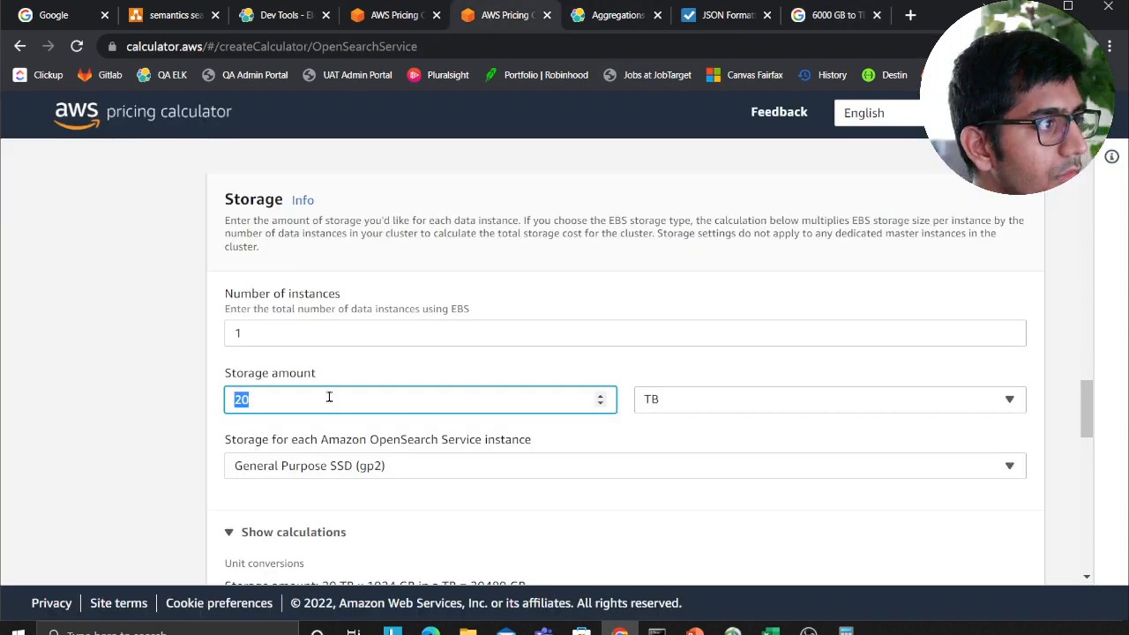
{"action": "scroll", "coordinate": [131, 407], "scroll_direction": "down", "scroll_amount": 4}
{"action": "scroll", "coordinate": [209, 346], "scroll_direction": "down", "scroll_amount": 3}
{"action": "scroll", "coordinate": [209, 345], "scroll_direction": "down", "scroll_amount": 2}
{"action": "scroll", "coordinate": [265, 385], "scroll_direction": "down", "scroll_amount": 2}
{"action": "scroll", "coordinate": [266, 384], "scroll_direction": "down", "scroll_amount": 2}
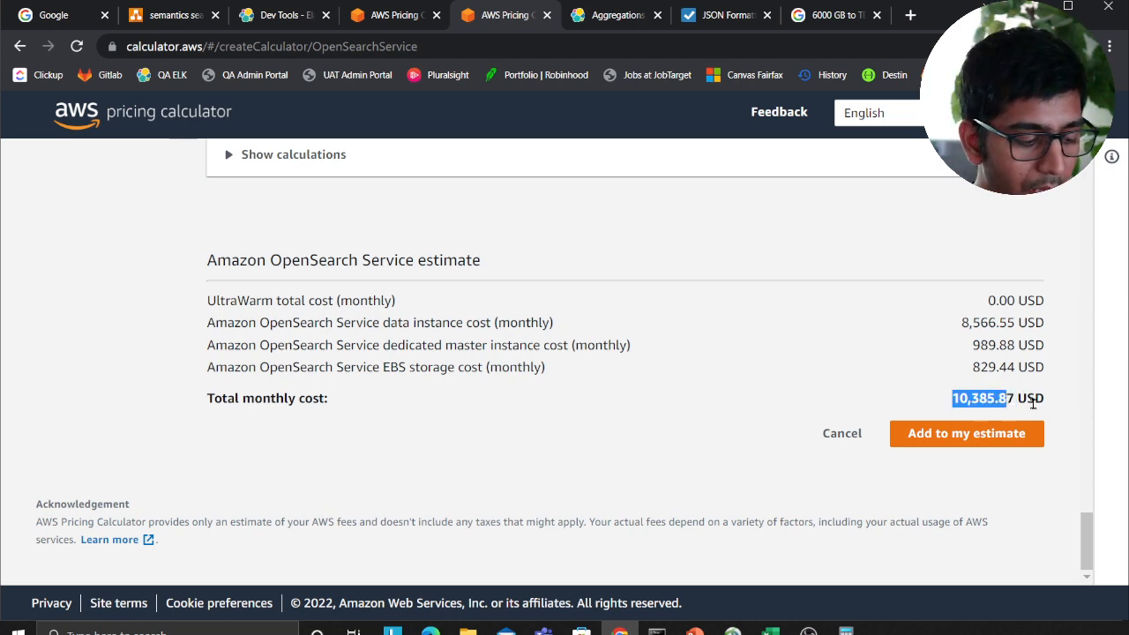
Step: Launch Calculator and compute 10000 × 12 = 120,000 yearly cost
{"action": "key", "text": "super"}
{"action": "type", "text": "cal"}
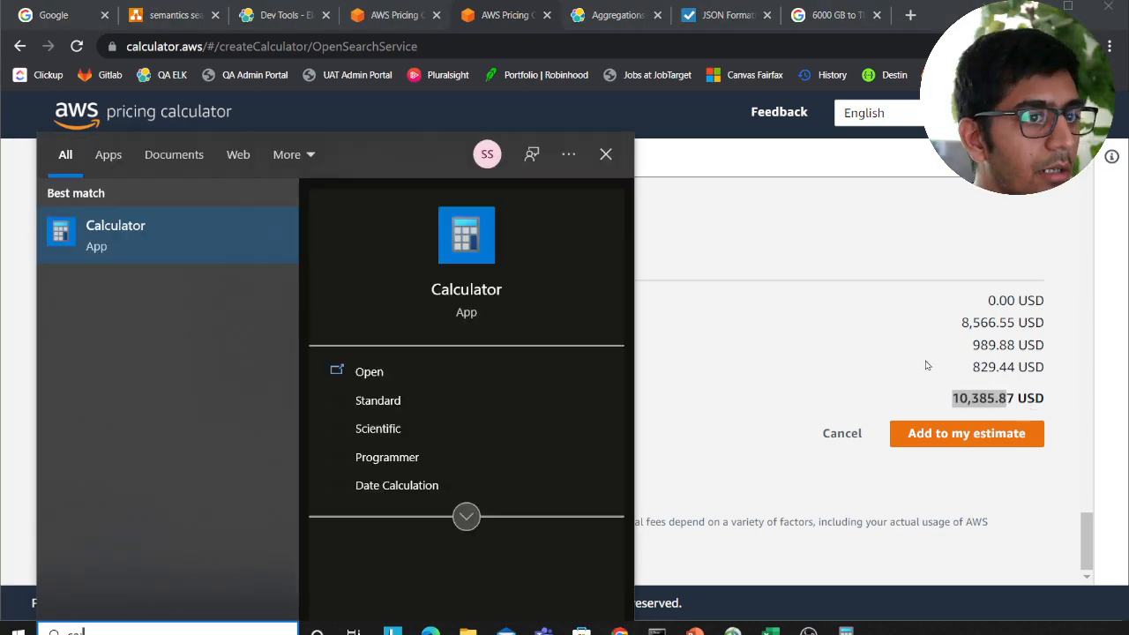
{"action": "key", "text": "Return"}
{"action": "left_click", "coordinate": [686, 465]}
{"action": "left_click", "coordinate": [746, 491]}
{"action": "left_click", "coordinate": [879, 385]}
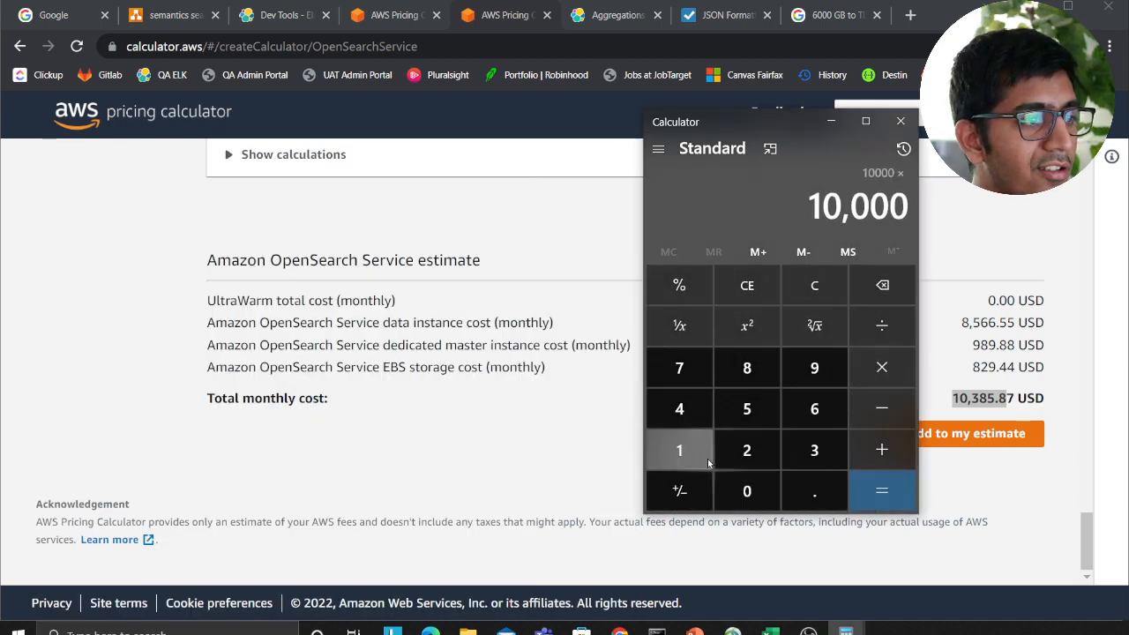
{"action": "left_click", "coordinate": [679, 450]}
{"action": "left_click", "coordinate": [746, 450]}
{"action": "left_click", "coordinate": [906, 494]}
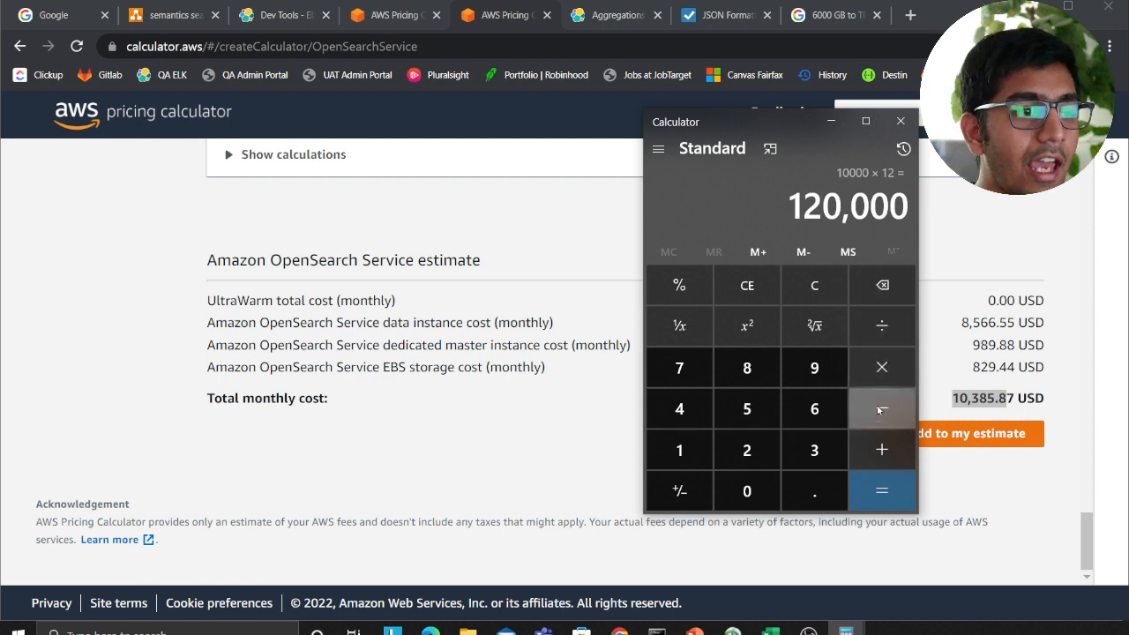
Step: Double it to 240,000, close Calculator and advance PowerPoint to slide 14, Document Size MB
{"action": "left_click", "coordinate": [881, 366]}
{"action": "left_click", "coordinate": [746, 450]}
{"action": "left_click", "coordinate": [881, 490]}
{"action": "left_click_drag", "start_coordinate": [784, 205], "coordinate": [887, 203]}
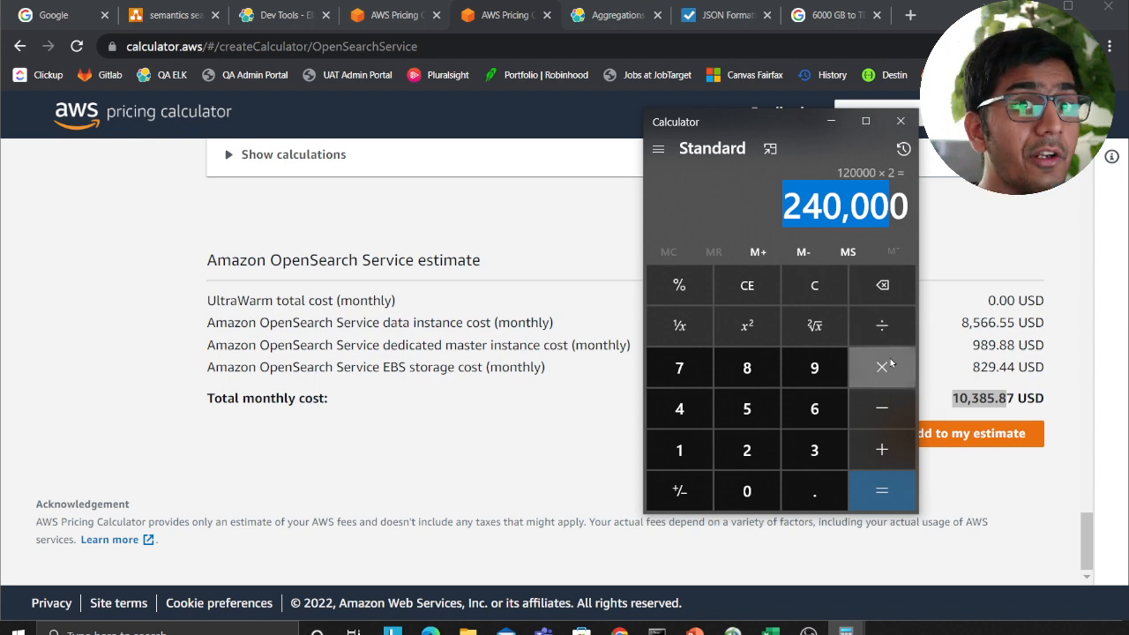
{"action": "left_click", "coordinate": [907, 129]}
{"action": "key", "text": "alt+Tab"}
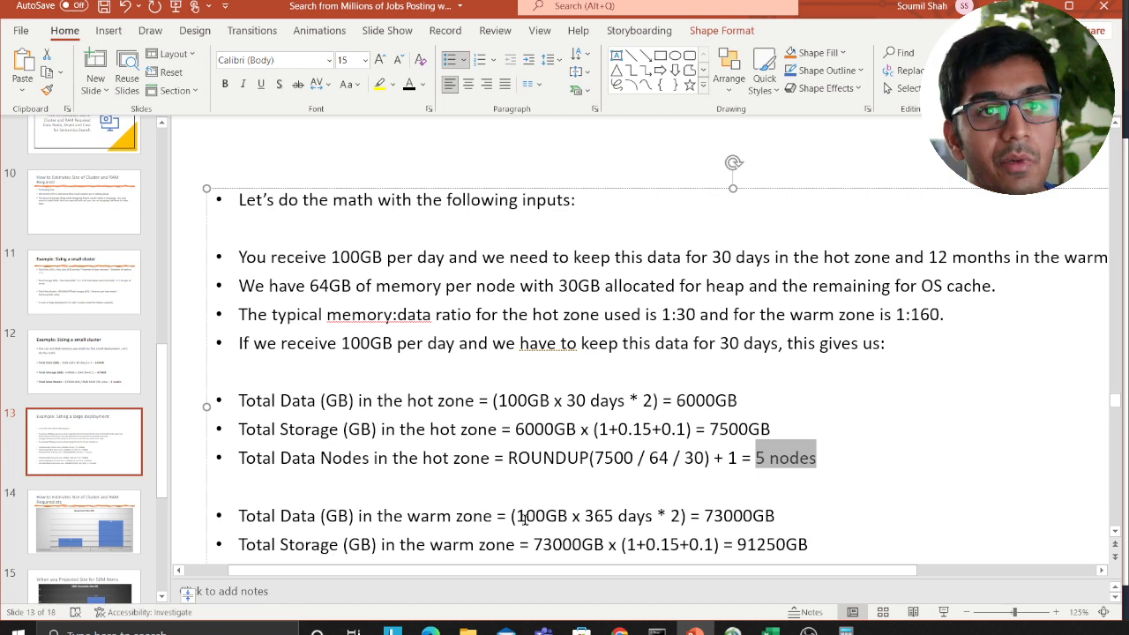
{"action": "key", "text": "Page_Down"}
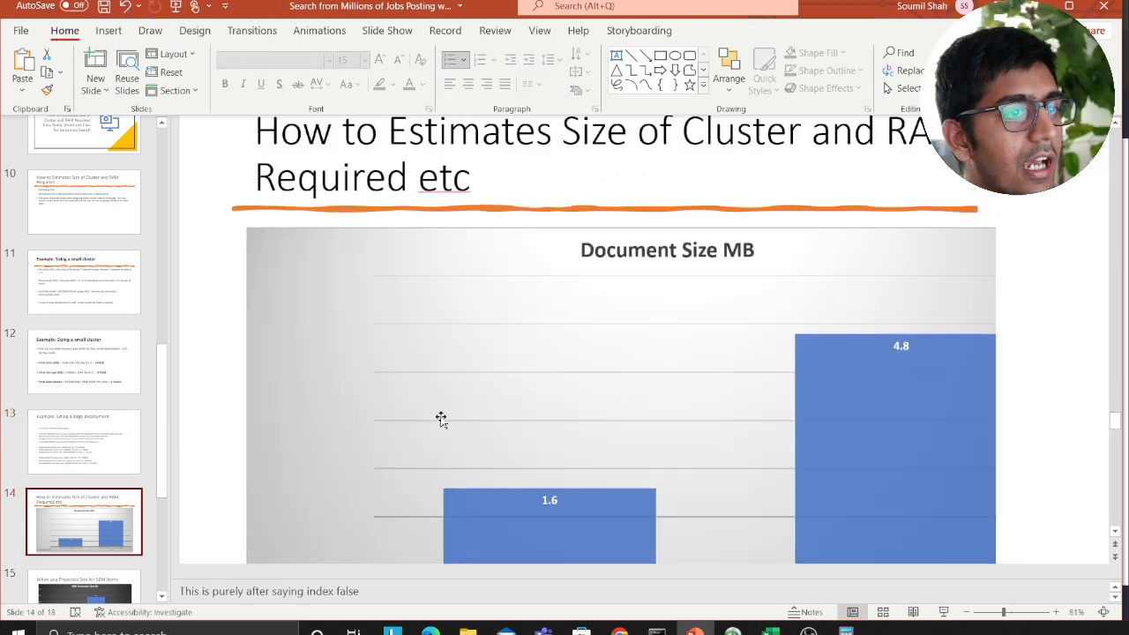
{"action": "key", "text": "alt+Tab"}
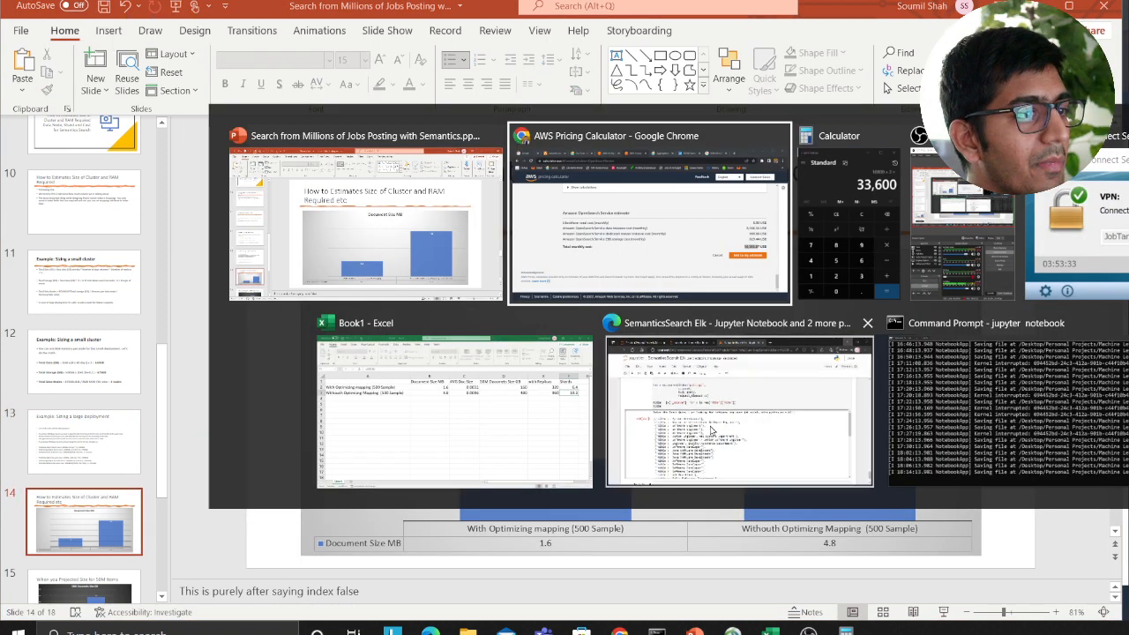
{"action": "left_click", "coordinate": [685, 425]}
{"action": "scroll", "coordinate": [156, 391], "scroll_direction": "up", "scroll_amount": 5}
{"action": "scroll", "coordinate": [207, 383], "scroll_direction": "up", "scroll_amount": 5}
{"action": "scroll", "coordinate": [244, 396], "scroll_direction": "up", "scroll_amount": 5}
{"action": "scroll", "coordinate": [243, 396], "scroll_direction": "up", "scroll_amount": 5}
{"action": "scroll", "coordinate": [264, 395], "scroll_direction": "up", "scroll_amount": 5}
{"action": "scroll", "coordinate": [309, 394], "scroll_direction": "up", "scroll_amount": 3}
{"action": "scroll", "coordinate": [338, 394], "scroll_direction": "up", "scroll_amount": 2}
{"action": "scroll", "coordinate": [337, 393], "scroll_direction": "down", "scroll_amount": 3}
{"action": "left_click", "coordinate": [491, 527]}
{"action": "left_click_drag", "start_coordinate": [491, 536], "coordinate": [222, 315]}
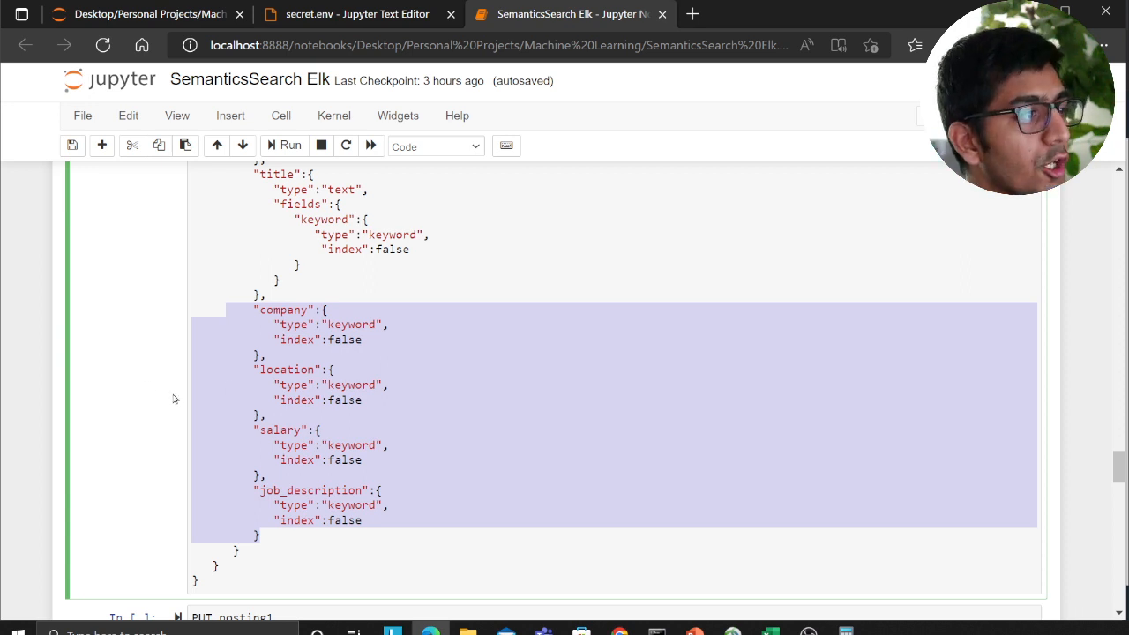
{"action": "scroll", "coordinate": [287, 388], "scroll_direction": "down", "scroll_amount": 1}
{"action": "scroll", "coordinate": [287, 406], "scroll_direction": "down", "scroll_amount": 4}
{"action": "scroll", "coordinate": [287, 405], "scroll_direction": "up", "scroll_amount": 1}
{"action": "scroll", "coordinate": [288, 401], "scroll_direction": "up", "scroll_amount": 3}
{"action": "scroll", "coordinate": [287, 401], "scroll_direction": "up", "scroll_amount": 3}
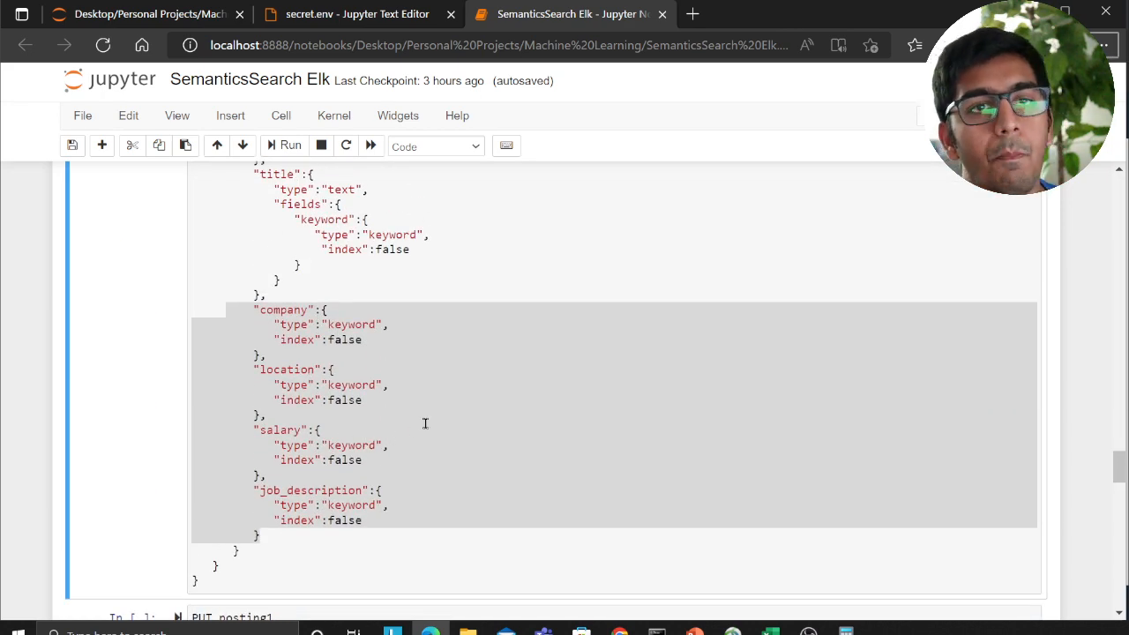
{"action": "key", "text": "alt+Tab"}
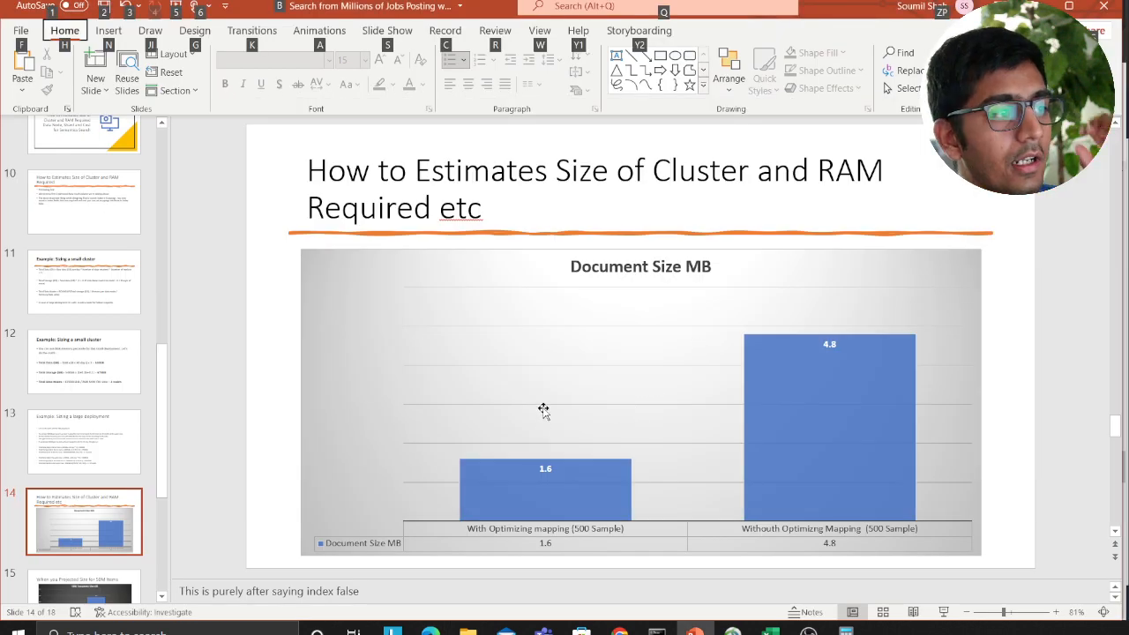
Step: Move from the Document Size chart through the 50M items slide to the Size with Replicas slide (320 vs 960)
{"action": "left_click", "coordinate": [589, 518]}
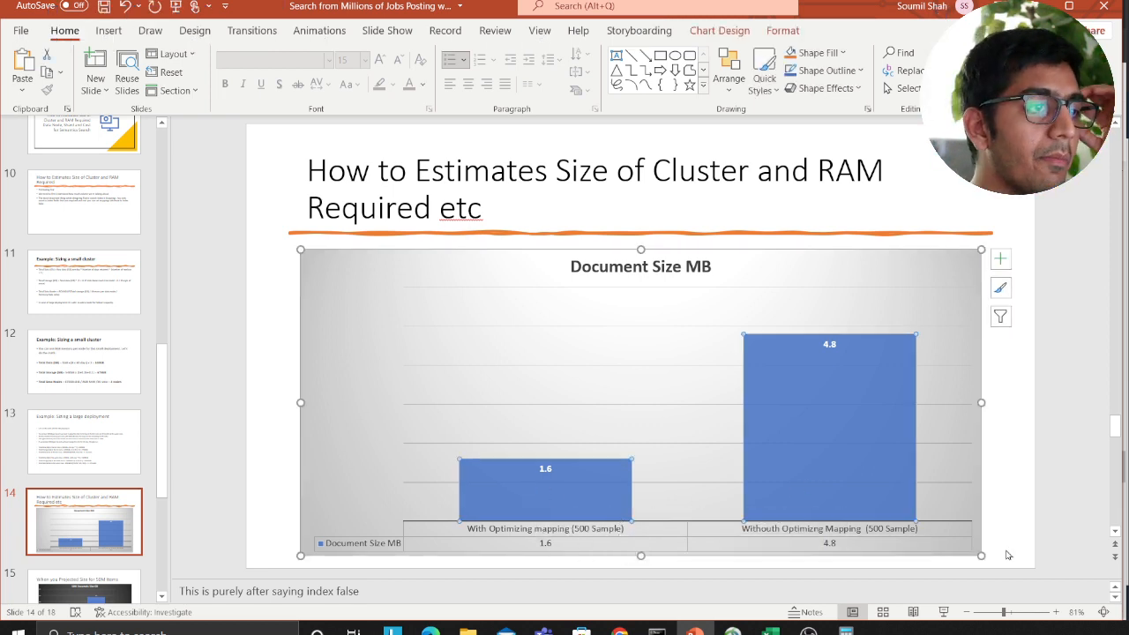
{"action": "left_click", "coordinate": [61, 485]}
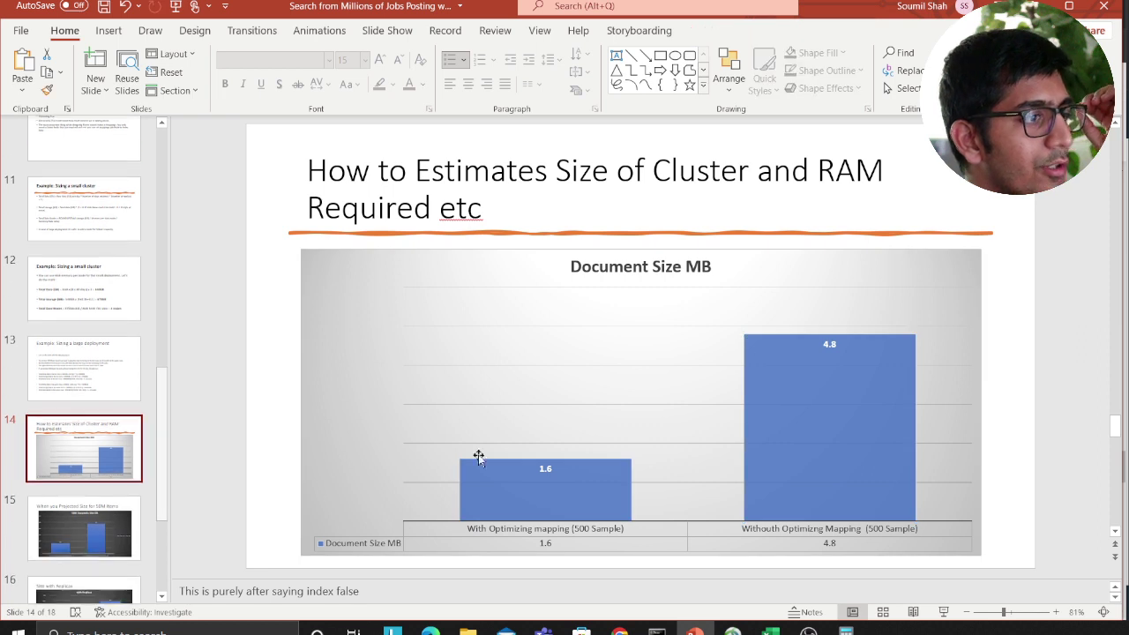
{"action": "left_click", "coordinate": [91, 532]}
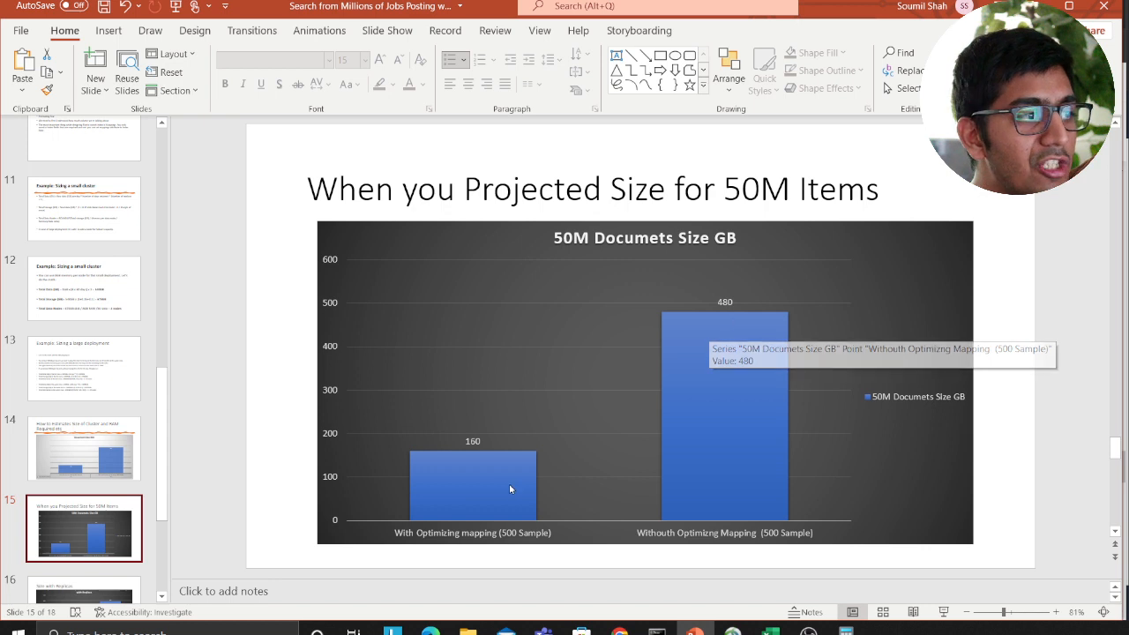
{"action": "scroll", "coordinate": [97, 551], "scroll_direction": "down", "scroll_amount": 1}
{"action": "left_click", "coordinate": [76, 528]}
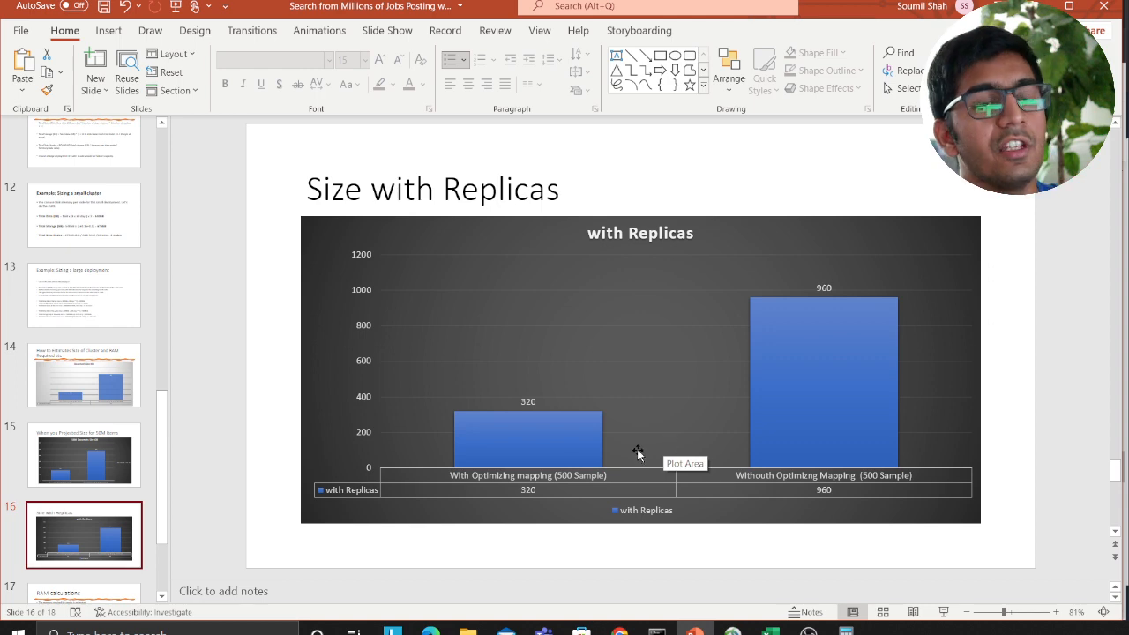
{"action": "key", "text": "alt+Tab"}
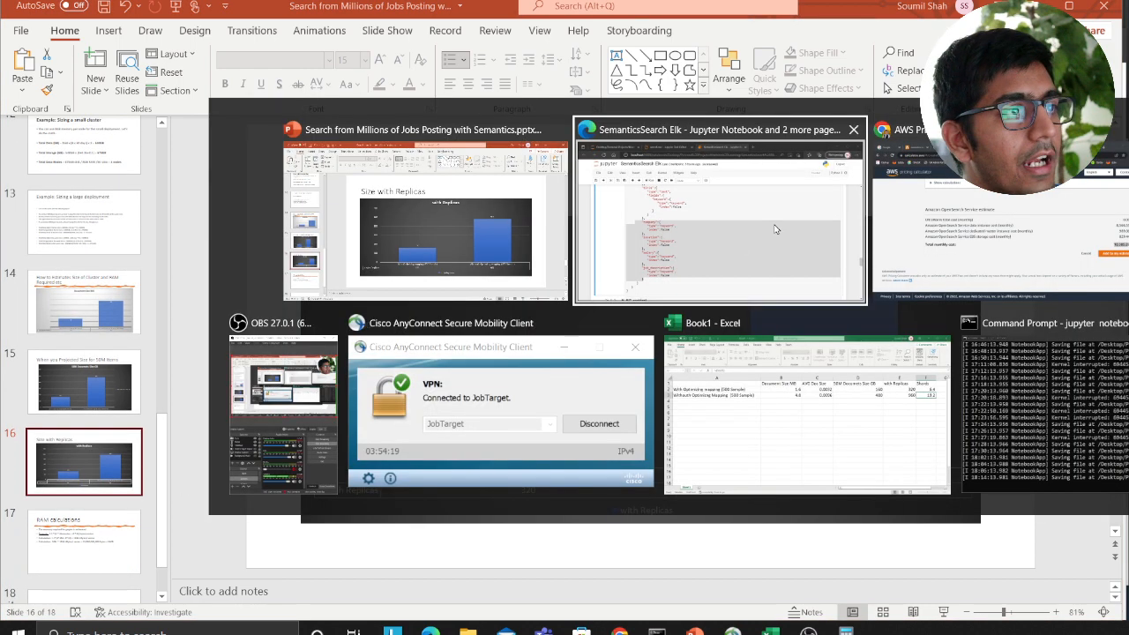
{"action": "key", "text": "Escape"}
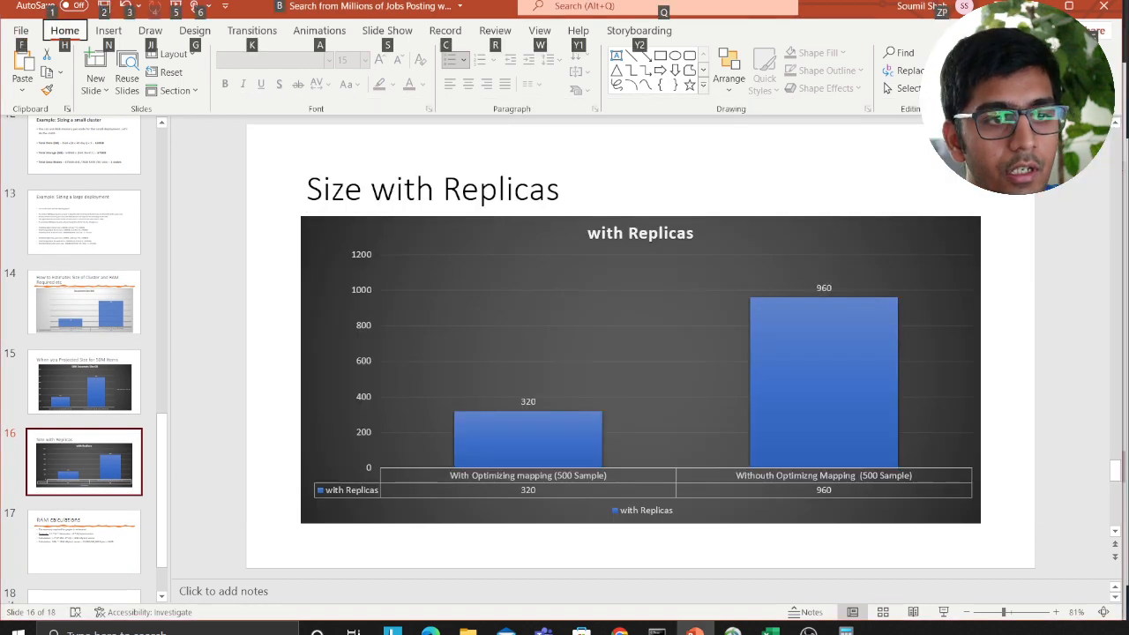